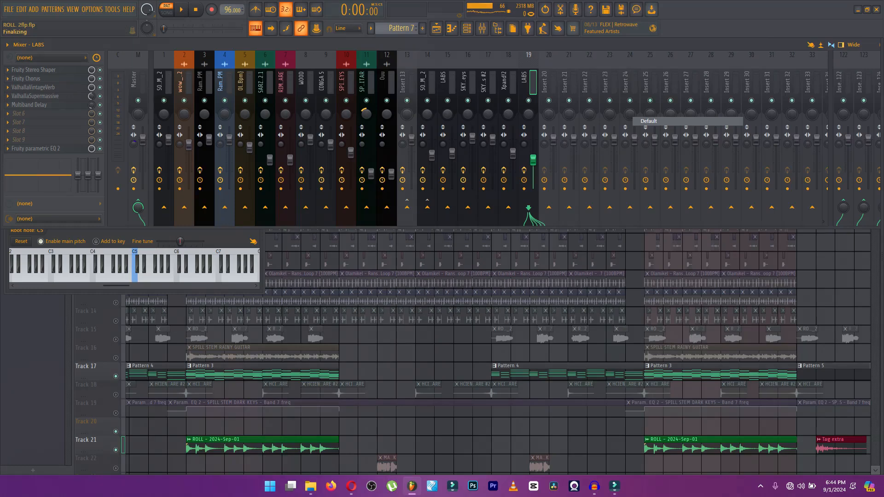
- Bring up the playlist, show the arrangement from bar 1 and play parts of the song
key("F5")
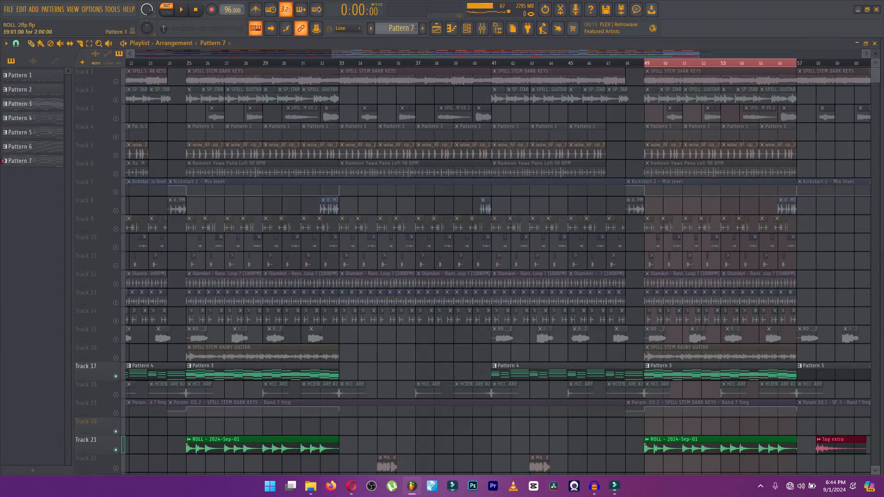
key("space")
left_click_drag(332, 54, 145, 54)
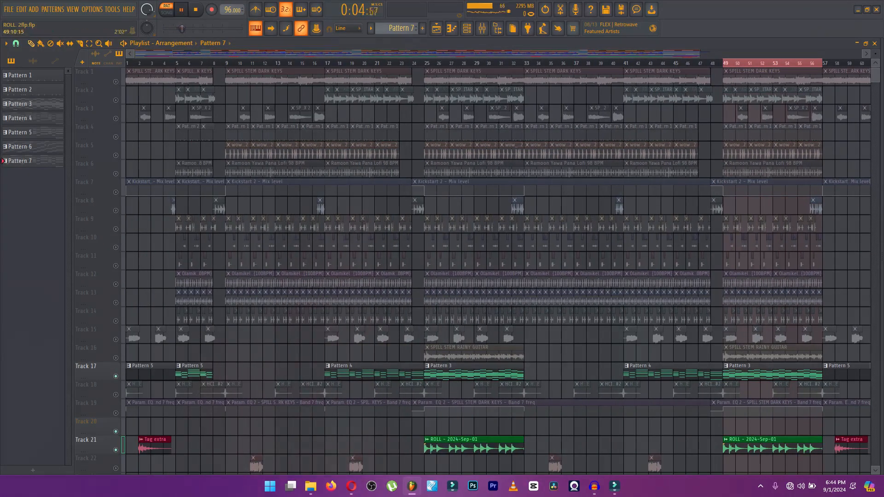
key("l")
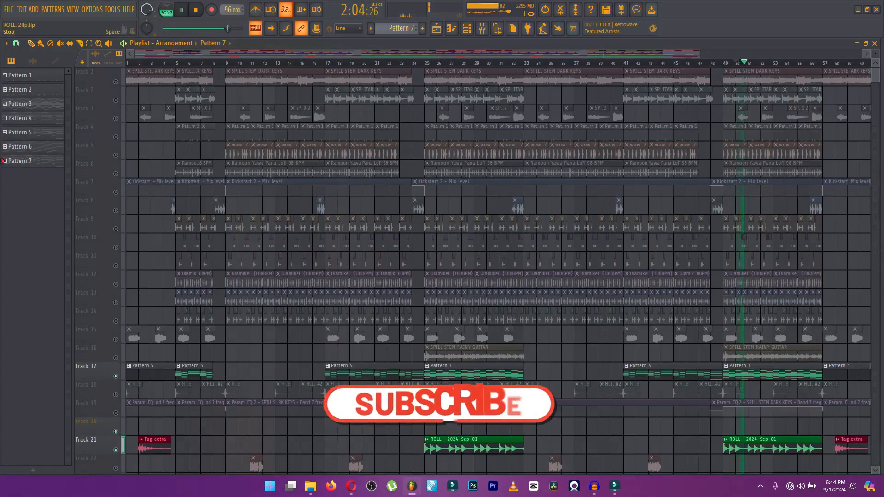
key("space")
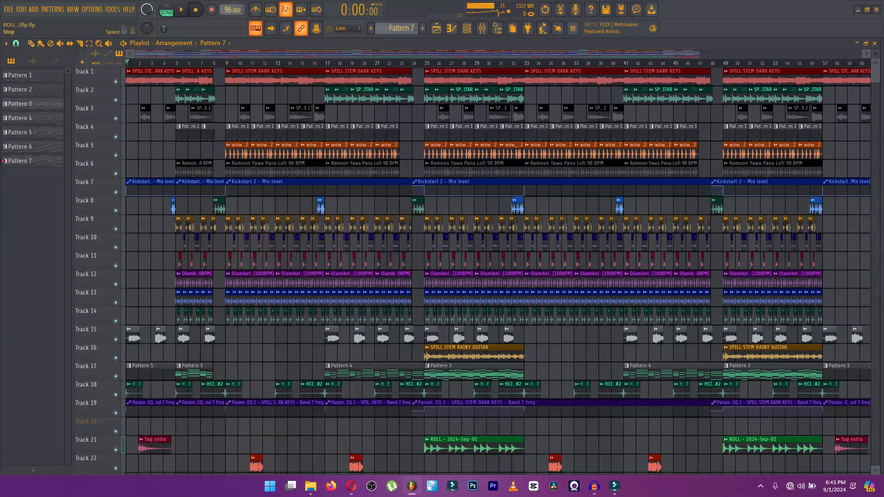
key("space")
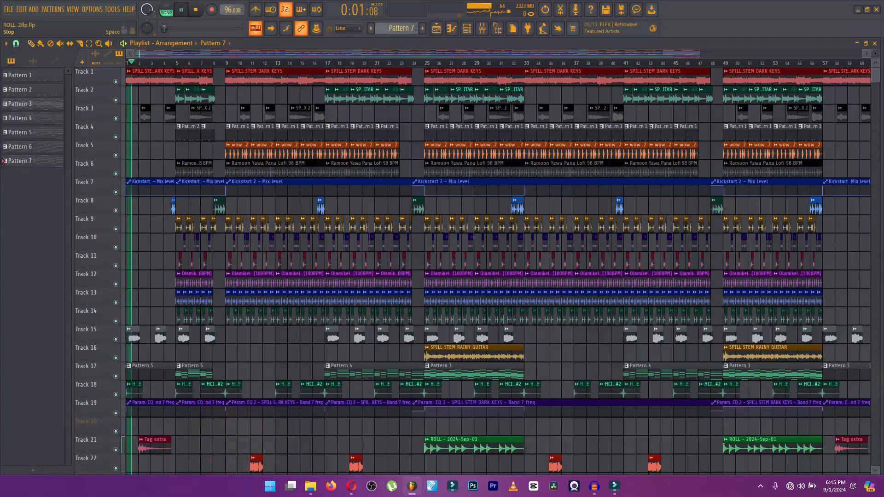
key("space")
- Check the first Sampler channel's options in the channel rack, close the rack and play the whole song
left_click(467, 28)
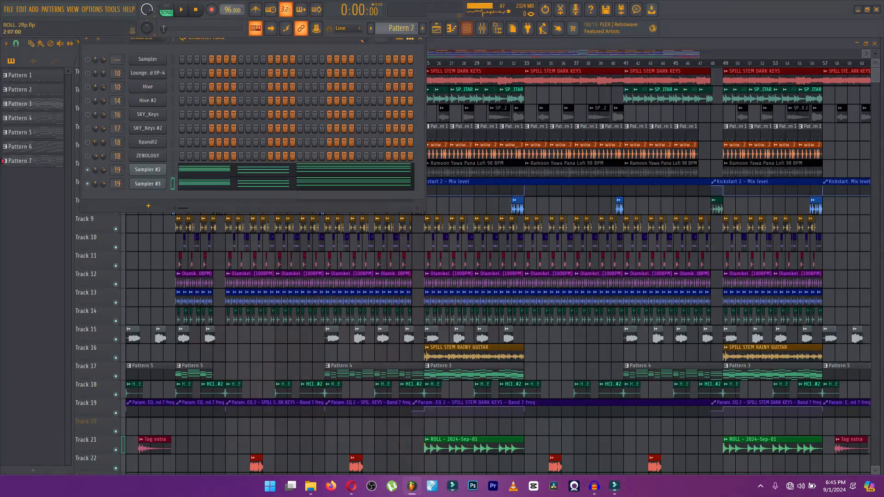
right_click(86, 56)
left_click(98, 60)
right_click(87, 58)
left_click(99, 63)
key("F6")
key("space")
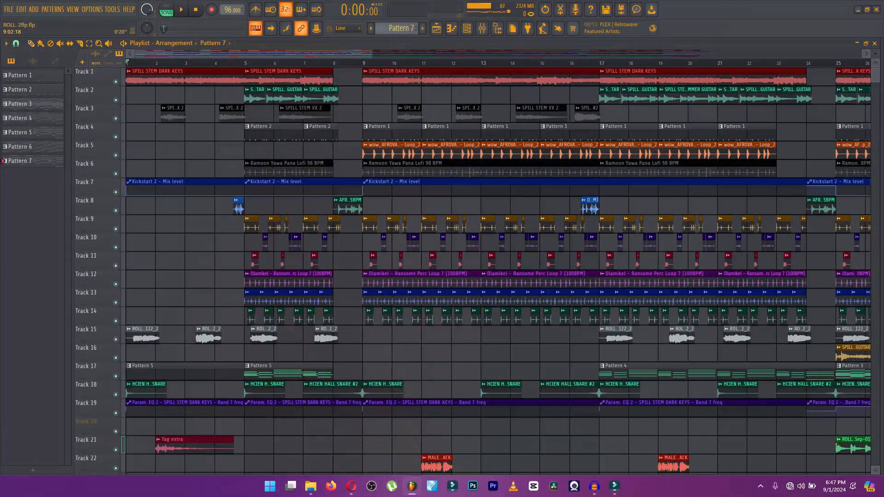
- Select bars 1 to 8 of the arrangement on the playlist timeline
left_click_drag(128, 63, 360, 63)
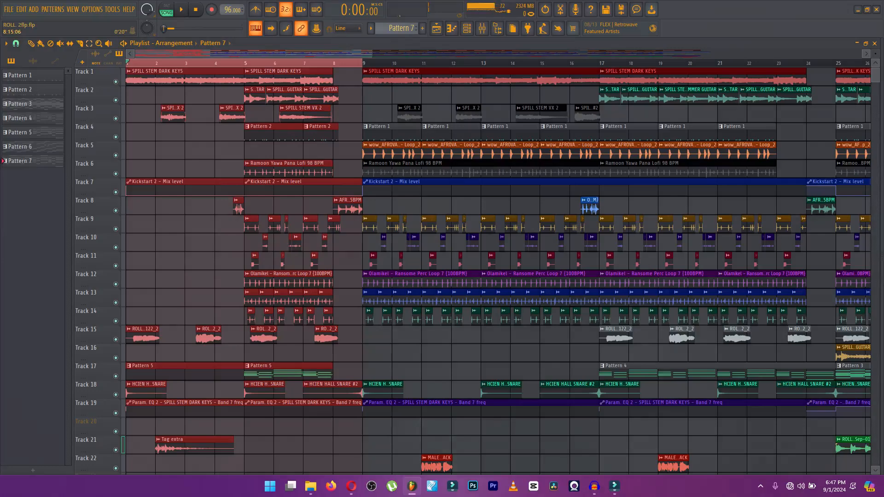
scroll(359, 138, "up", 2)
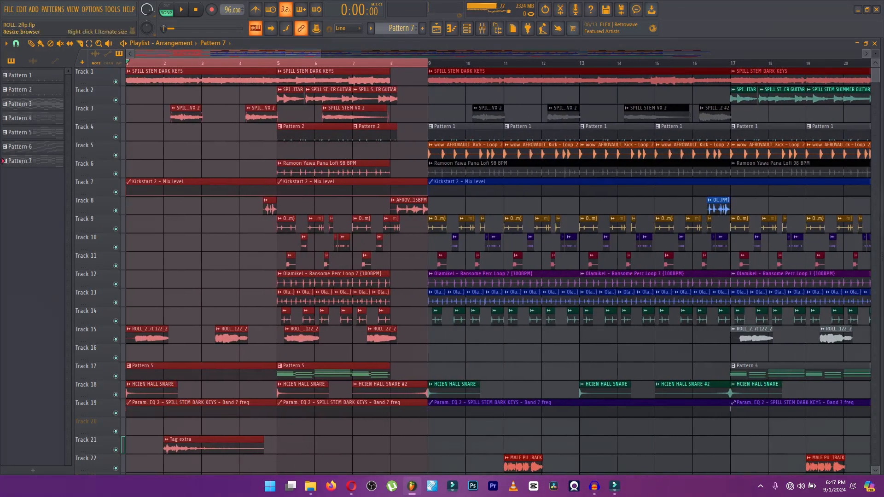
scroll(360, 184, "up", 3)
- Solo Track 1 in the playlist and listen to the SPILL STEM DARK KEYS clips
right_click(115, 95)
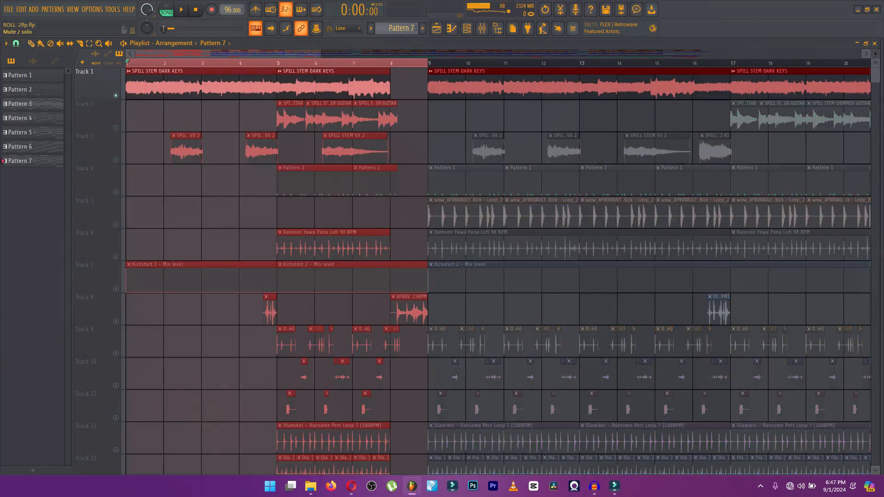
left_click(171, 87)
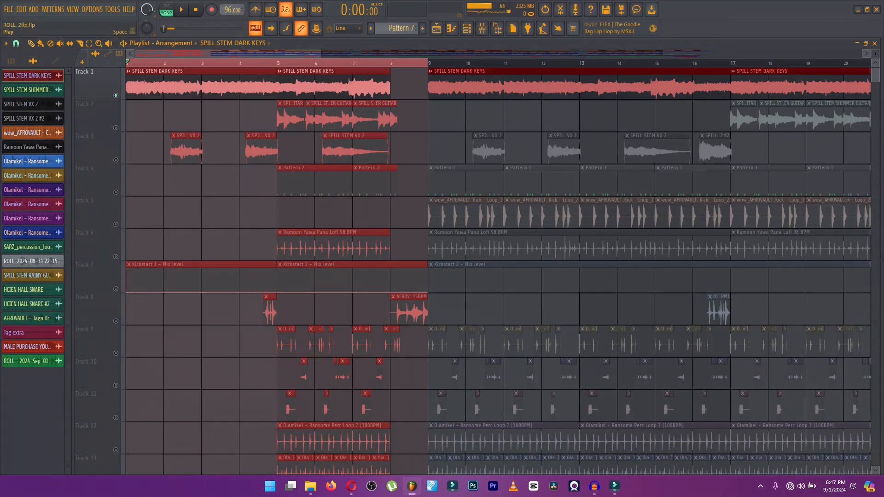
left_click(181, 9)
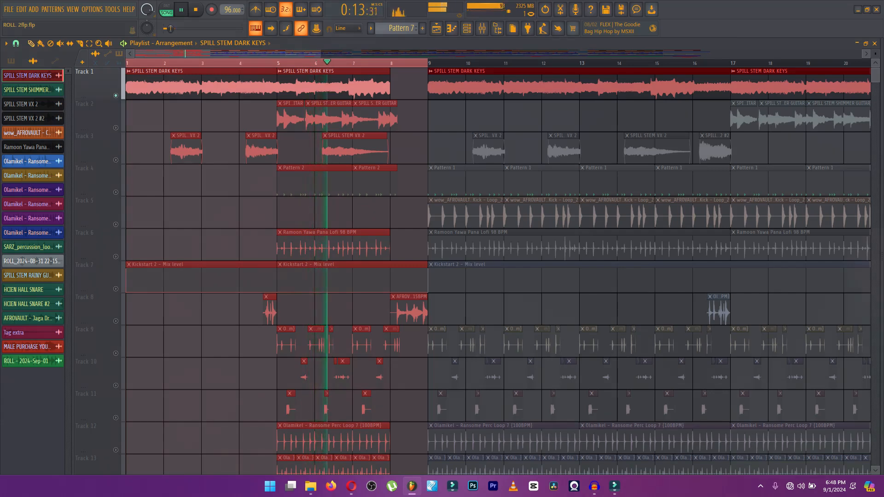
key("space")
- Inspect the Fruity Stereo Shaper and FabFilter Pro-Q 3 settings on the SPILL STEM DARK KEYS mixer track
key("F9")
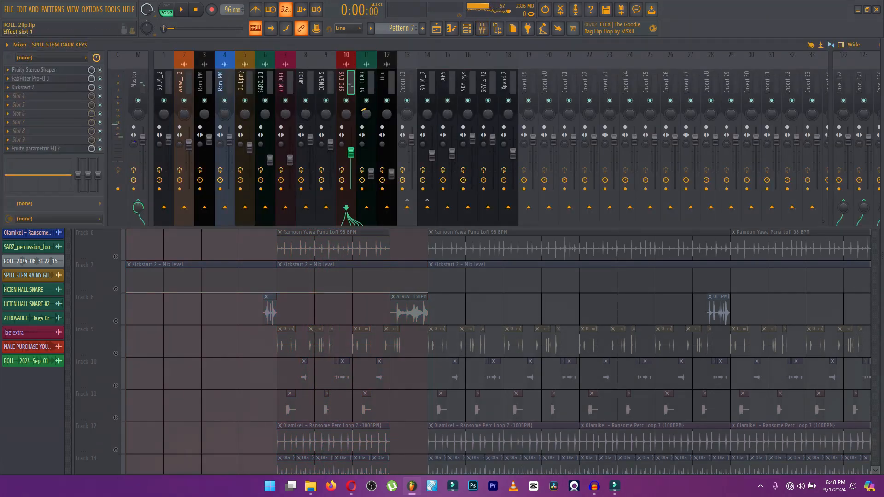
left_click(46, 70)
left_click(34, 79)
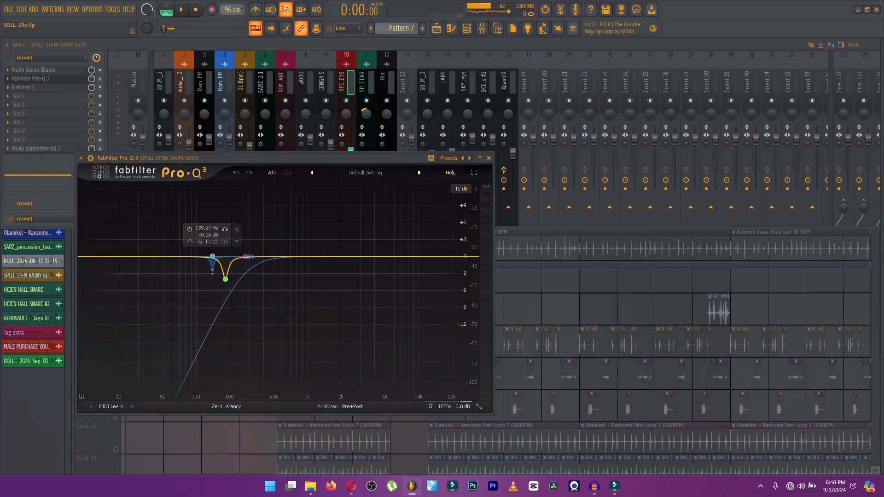
left_click(258, 229)
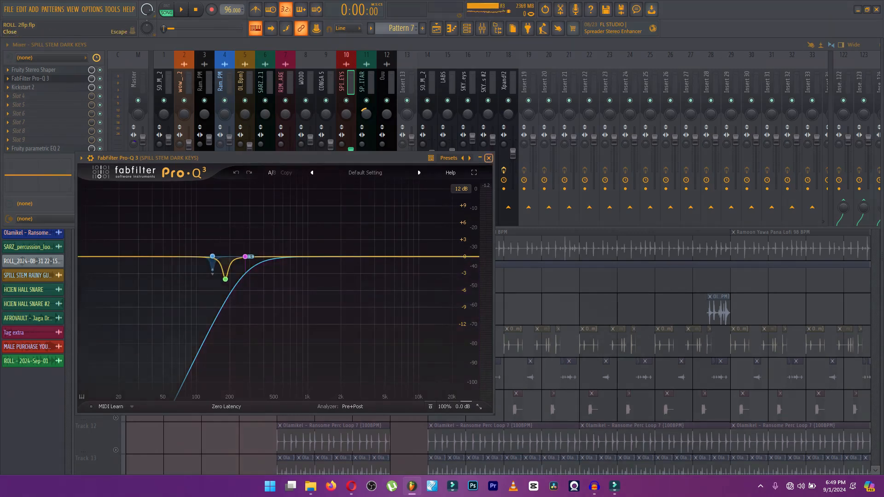
left_click(488, 158)
- Inspect the Kickstart 2 and Fruity parametric EQ 2 settings of the dark keys, then return to the playlist
left_click(41, 87)
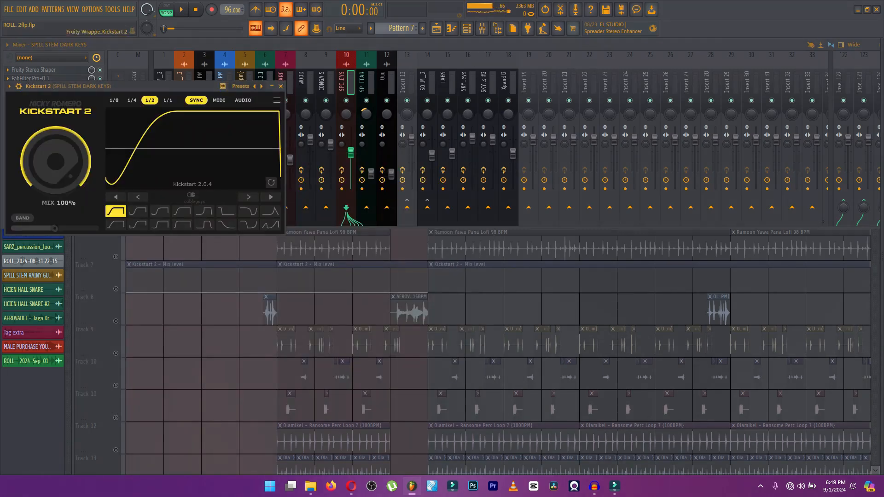
left_click(281, 86)
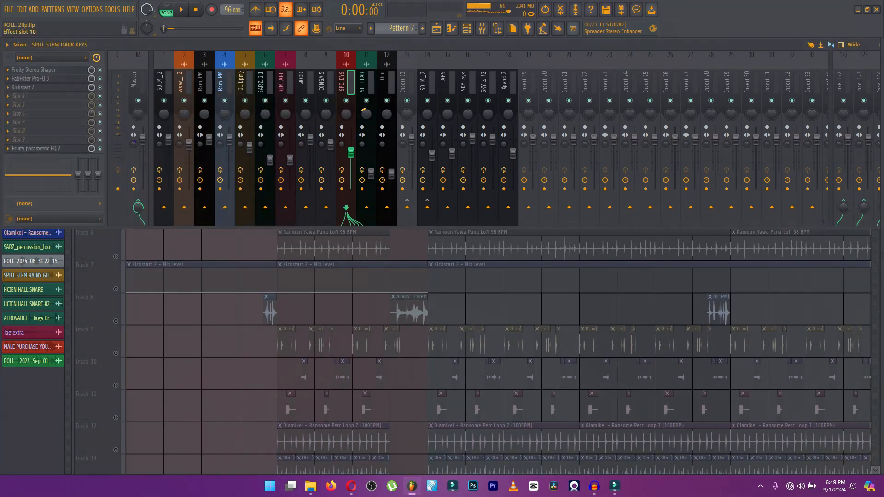
left_click(52, 148)
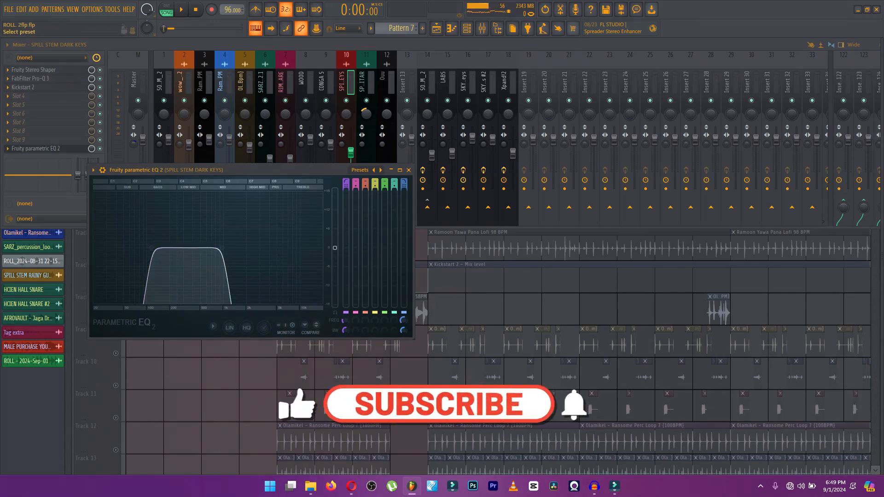
left_click(409, 169)
key("F9")
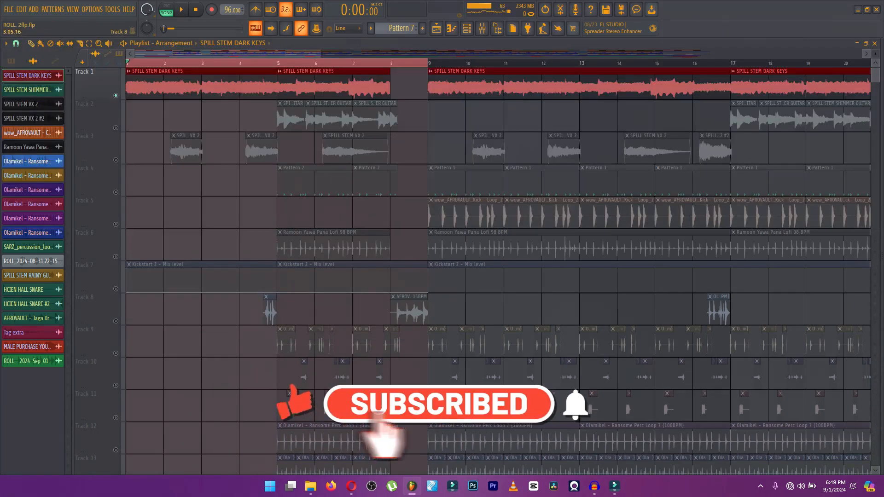
- Solo Track 3 and play the SPILL STEM VX 2 clips from bar 2
right_click(115, 160)
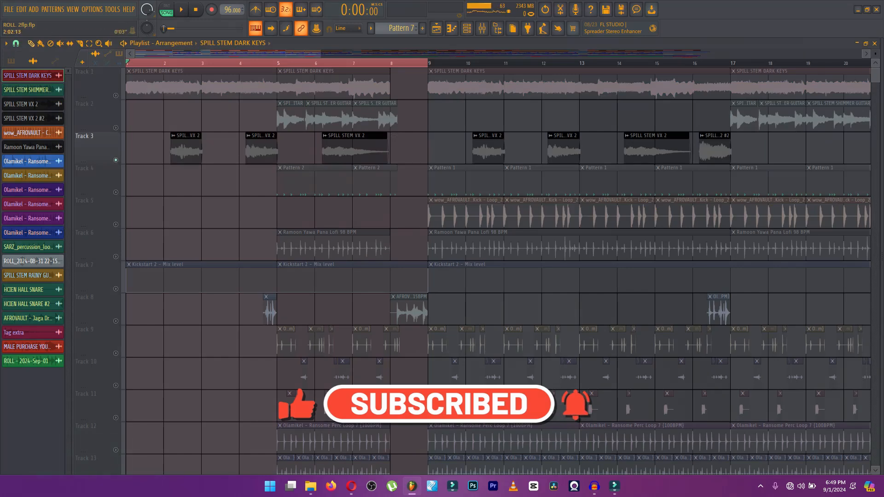
left_click(167, 63)
key("space")
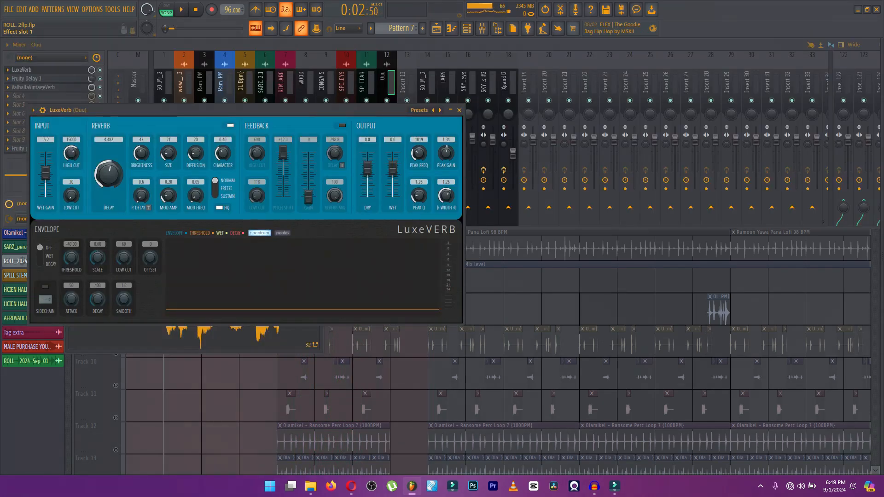
- Inspect the Fruity Delay 3, ValhallaVintageVerb and Fruity parametric EQ 2 settings on the Ouu mixer track
left_click(27, 79)
left_click(33, 87)
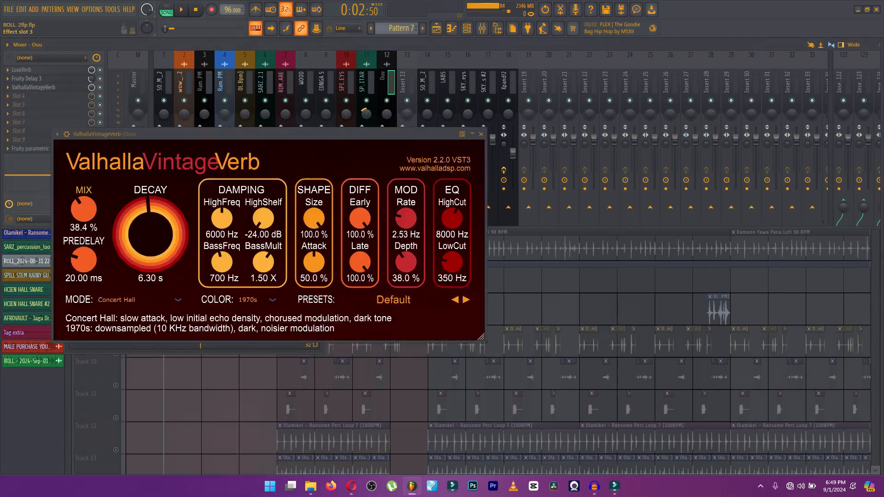
left_click(33, 87)
left_click(29, 149)
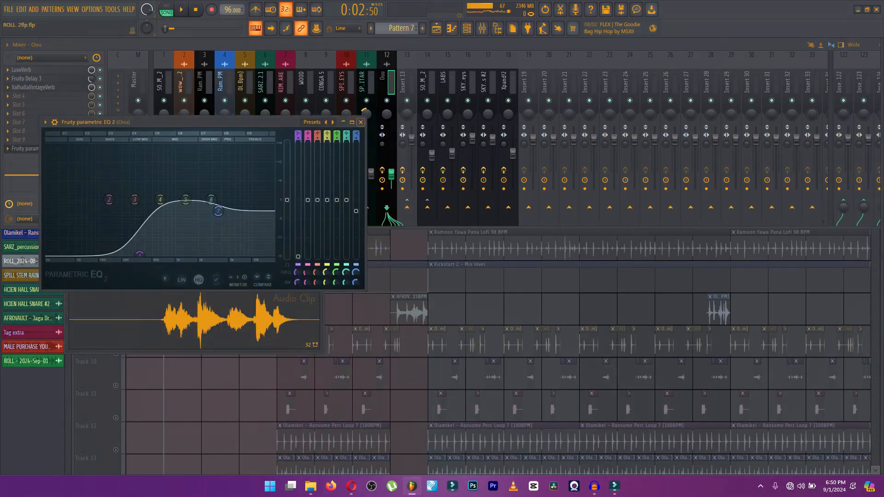
left_click(360, 122)
key("F9")
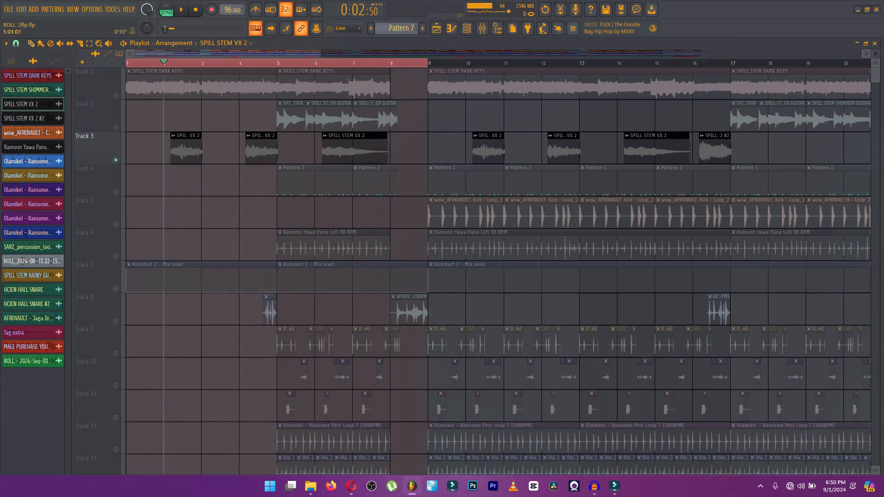
- Solo Track 2 and play the SPILL STEM SHIMMER GUITAR clips from bar 5
left_click(277, 61)
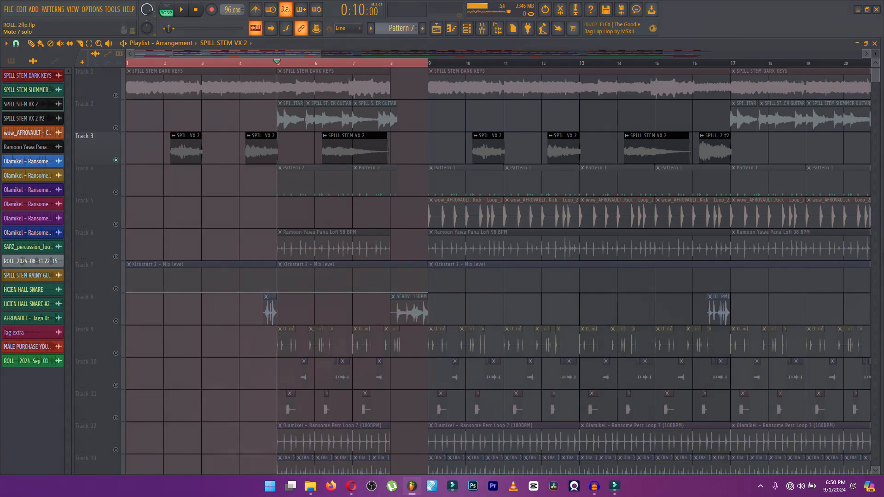
right_click(115, 128)
key("space")
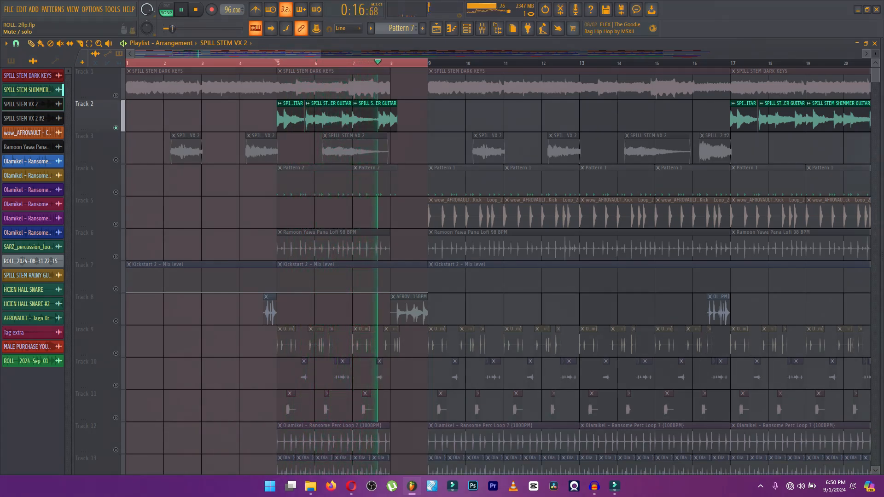
key("space")
- Open the shimmer guitar's channel settings and mixer track, and inspect its ShaperBox 3 pan effect
double_click(327, 117)
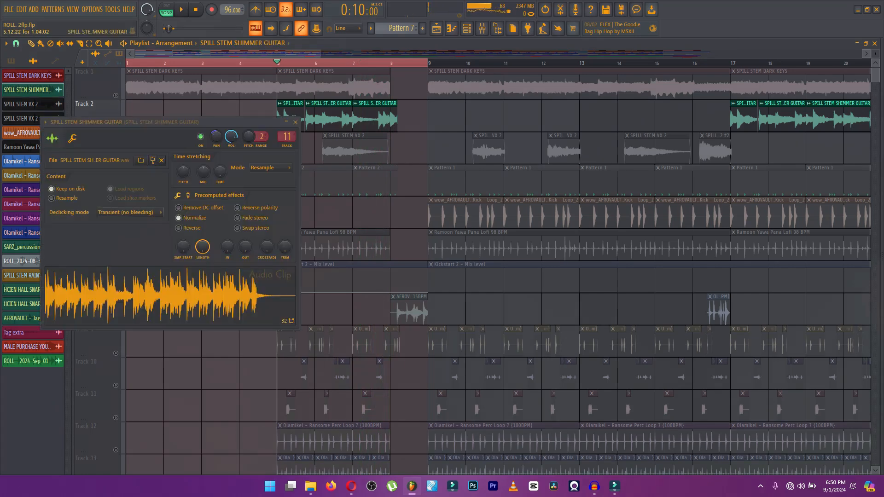
left_click(482, 28)
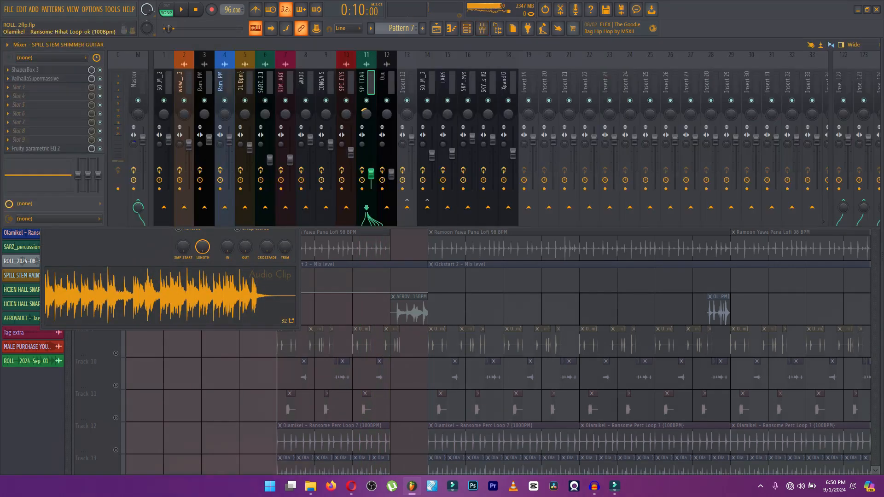
left_click(41, 70)
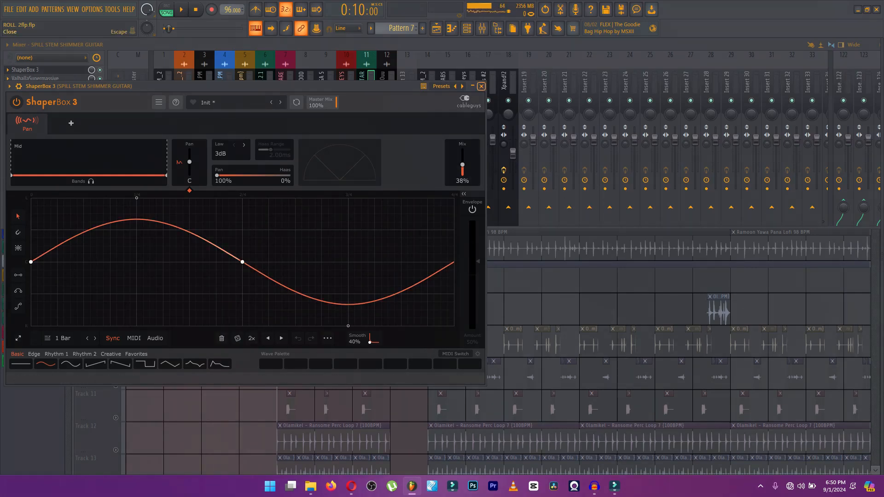
left_click(481, 86)
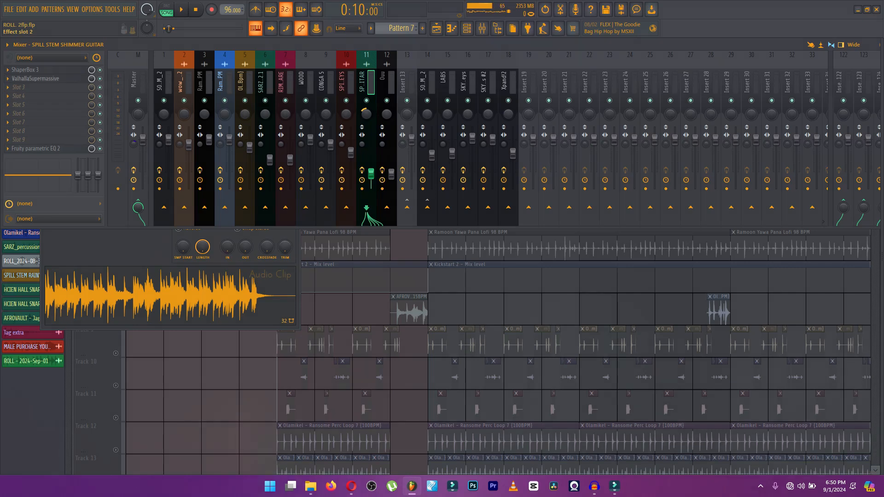
- Look through ValhallaSupermassive's C-Large reverb presets on the shimmer guitar, then open its Fruity parametric EQ 2
left_click(35, 78)
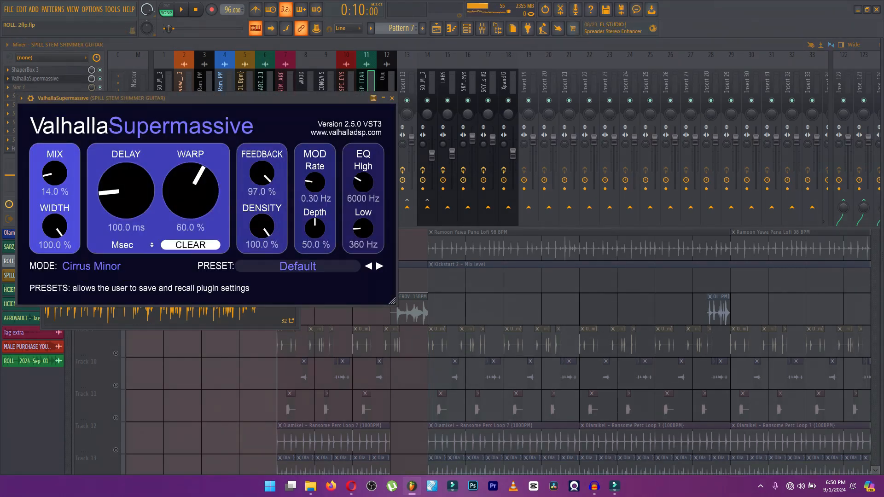
left_click(298, 267)
mouse_move(276, 389)
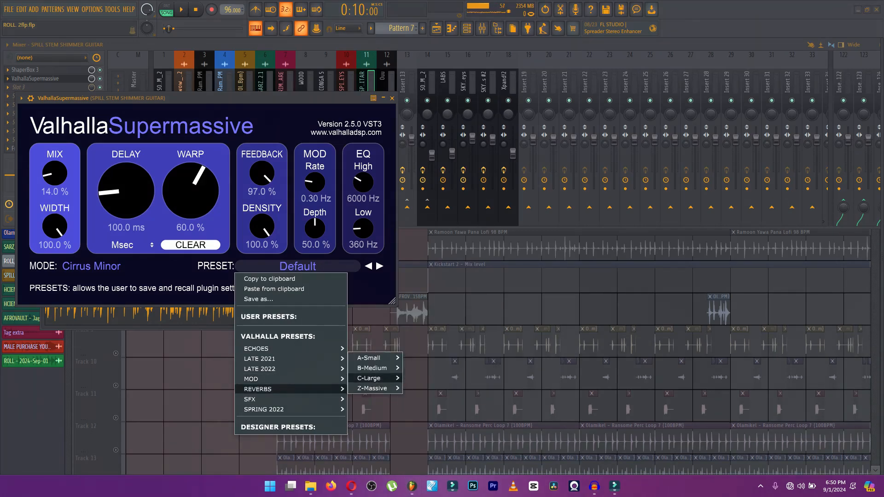
mouse_move(369, 378)
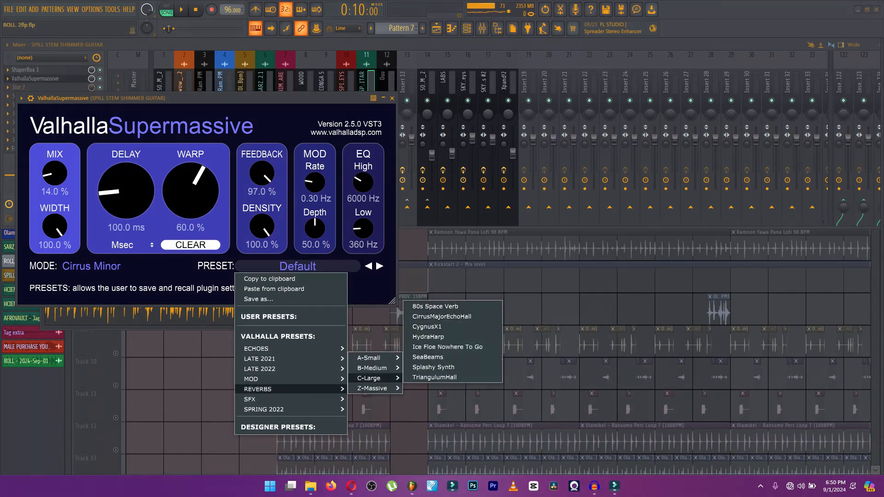
left_click(392, 99)
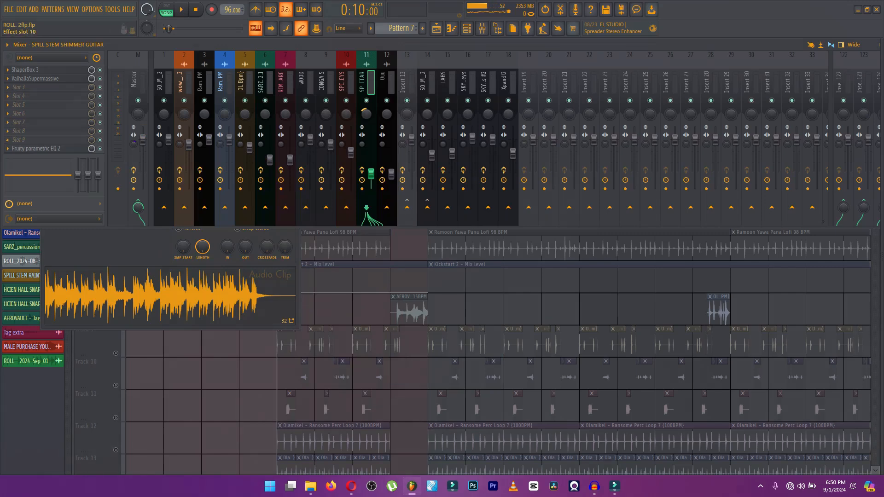
left_click(35, 148)
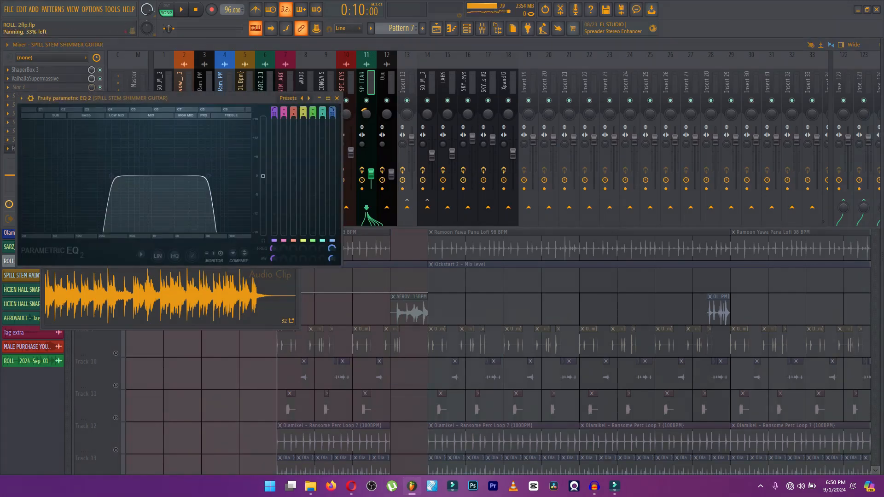
- Solo Track 15 in the playlist and play its ROLL_2024-08-31 audio clips from bar 5
left_click(336, 98)
key("F5")
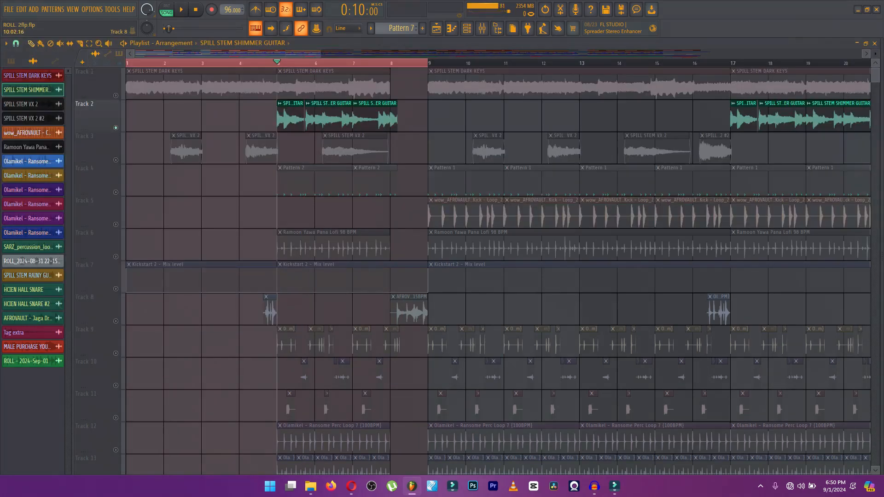
scroll(232, 276, "down", 1)
scroll(232, 277, "down", 12)
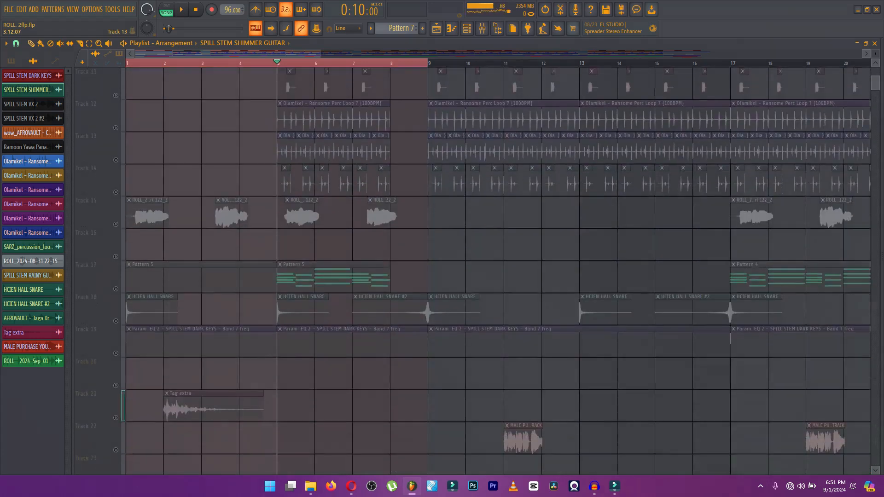
scroll(498, 271, "up", 2)
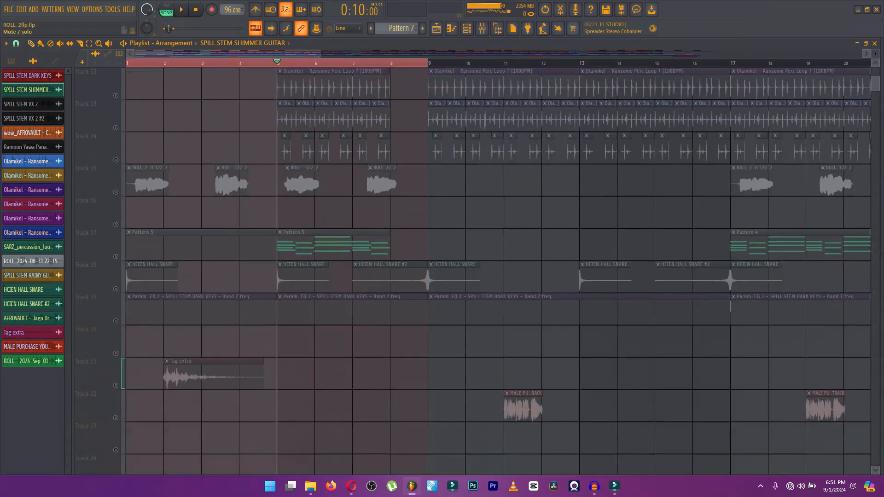
left_click(116, 192)
key("space")
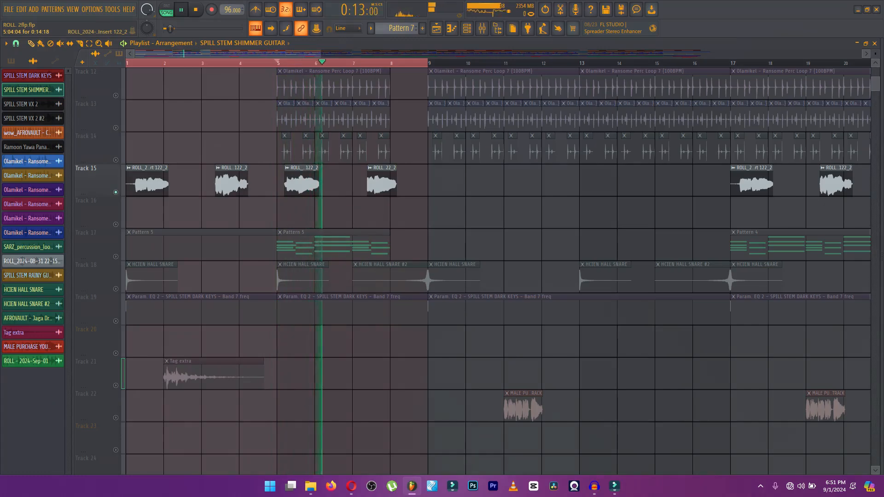
- Stop playback and inspect the channel settings of the ROLL_2024-08-31 audio clip on Track 15
key("space")
double_click(297, 185)
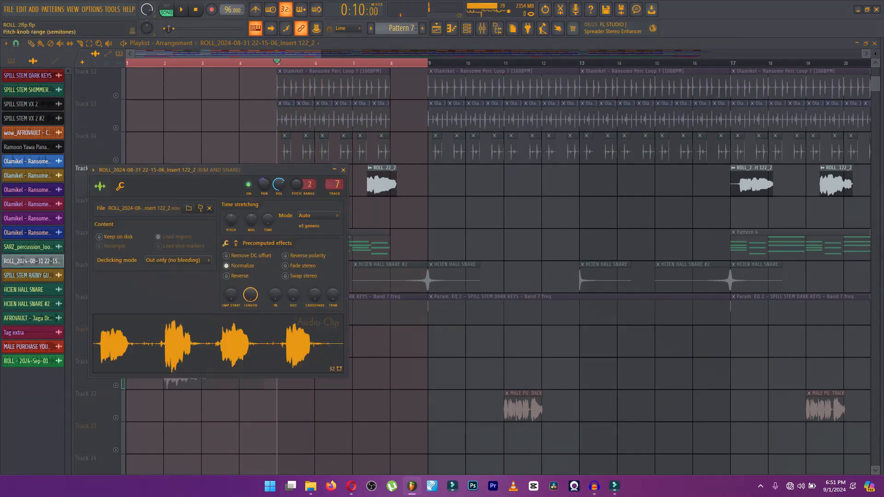
left_click(343, 170)
- Solo Track 17 and play its Pattern 5 clip from bar 5
scroll(419, 182, "up", 4)
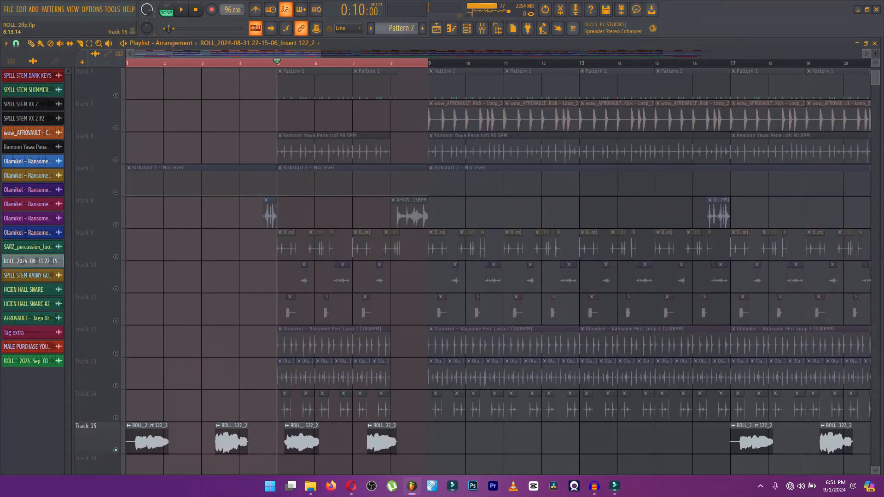
scroll(497, 269, "down", 3)
right_click(116, 290)
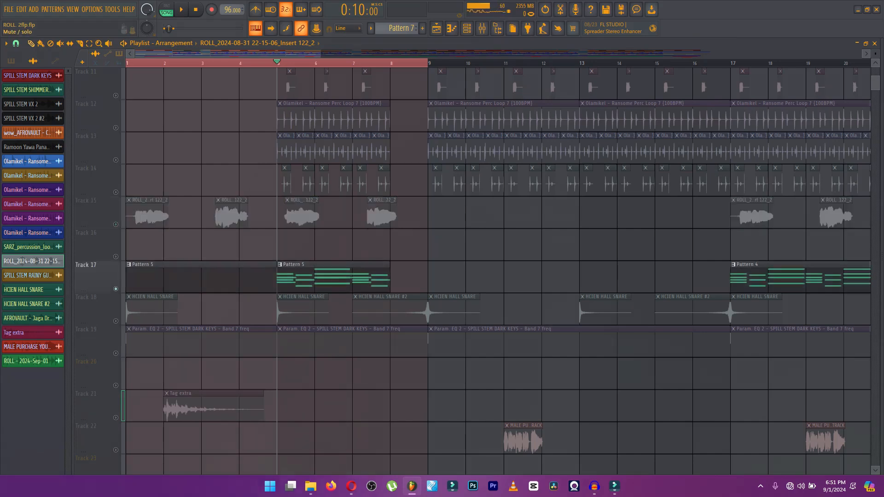
key("space")
left_click(323, 278)
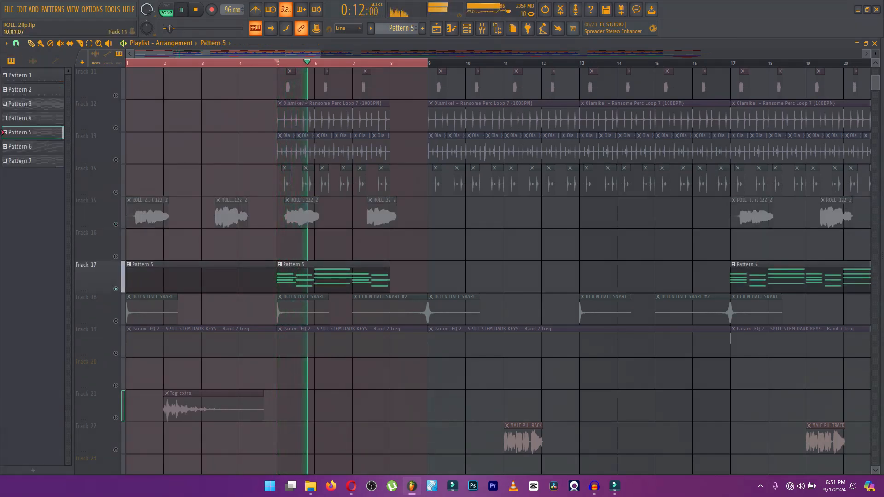
- View Pattern 5's Lounge Lizard EP-4 notes in the piano roll during playback, then stop and close it
left_click(467, 28)
left_click(203, 73)
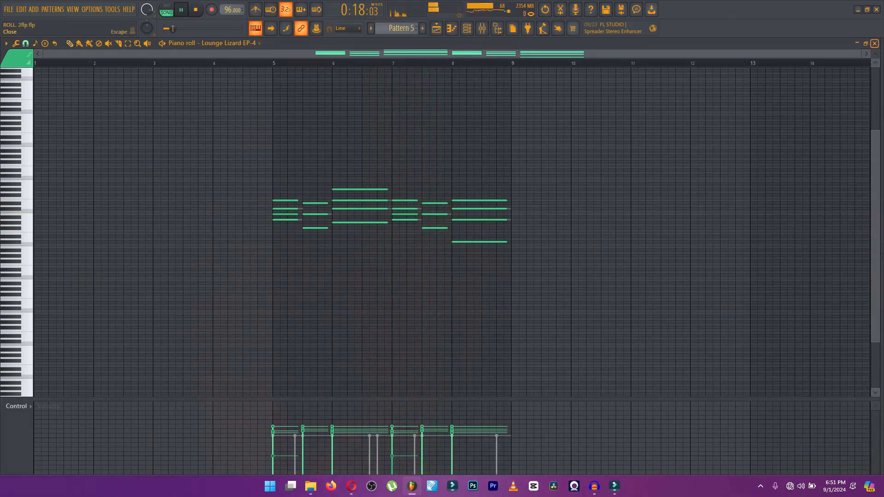
key("space")
left_click(874, 43)
- Open the Lounge Lizard EP-4 channel and inspect its Broken Tonewheel preset in the plugin interface
left_click(148, 73)
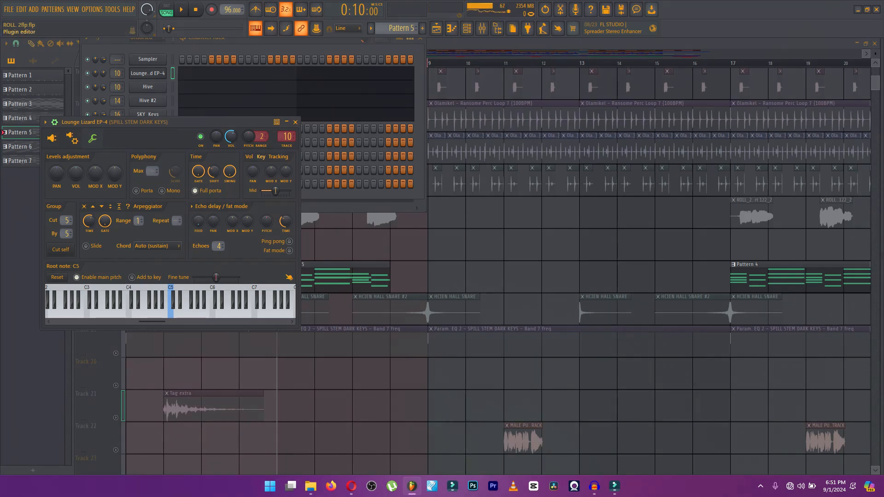
left_click(52, 138)
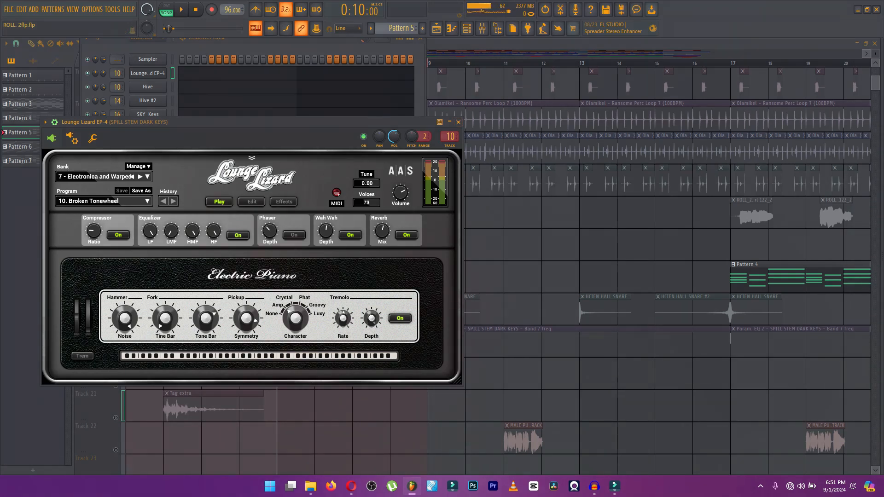
left_click(458, 122)
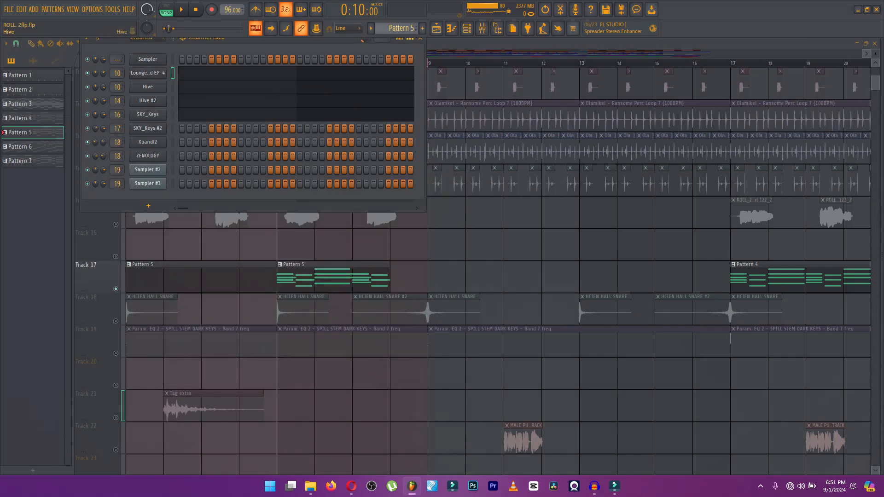
- Inspect the Hive synth settings used in Pattern 5
left_click(148, 86)
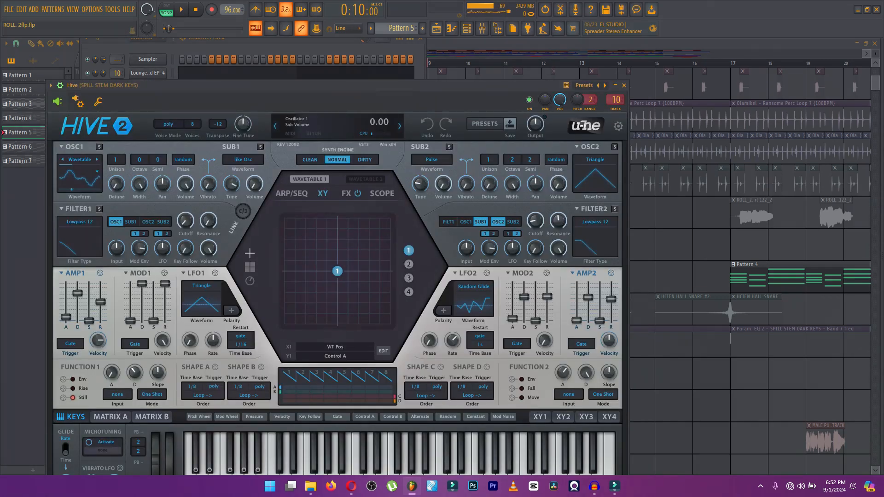
left_click(624, 85)
left_click(624, 85)
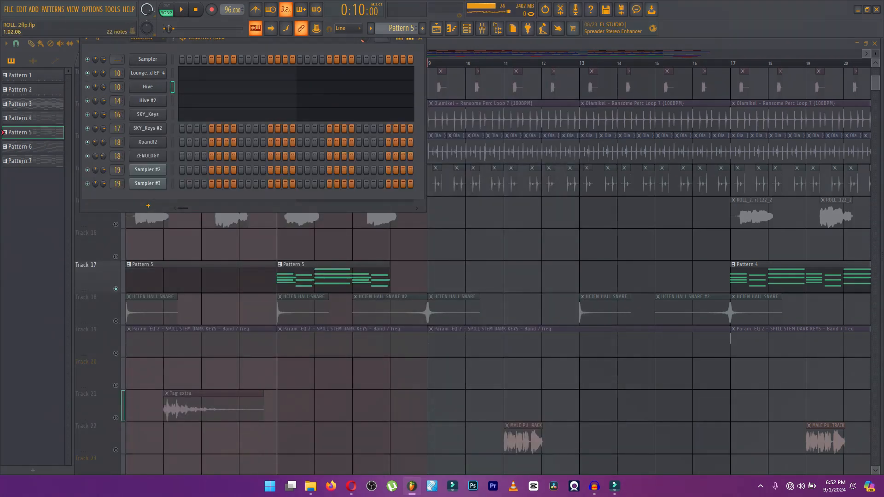
- View the SKY_Keys notes in the piano roll and inspect the instrument's About Time preset
left_click(346, 113)
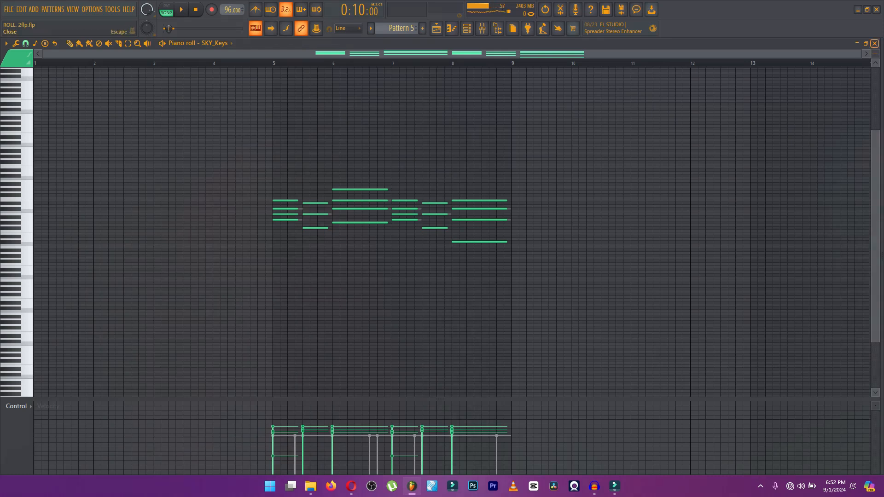
left_click(875, 43)
left_click(147, 115)
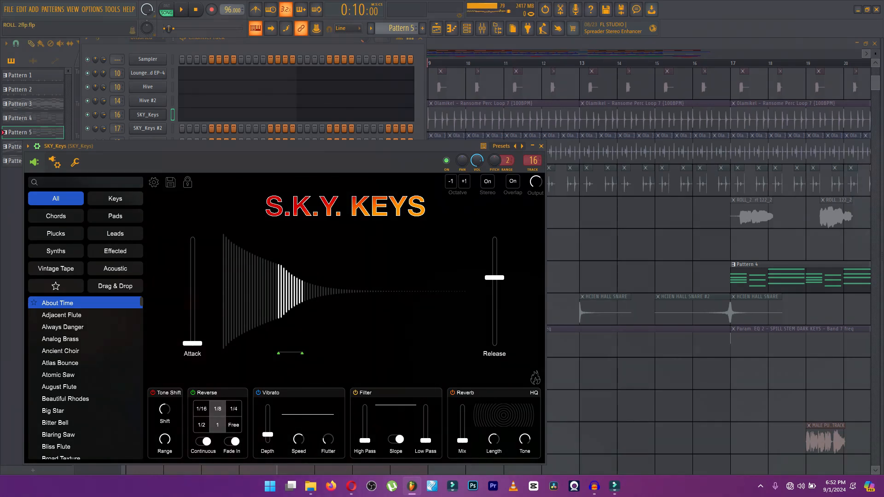
left_click(541, 146)
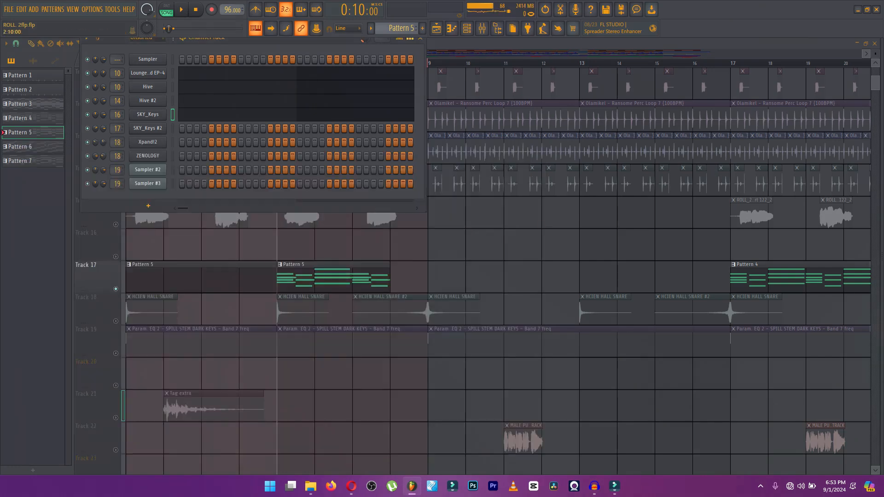
- View and play the Hive #2 notes of Pattern 5 in the piano roll, then return to the playlist
left_click(285, 101)
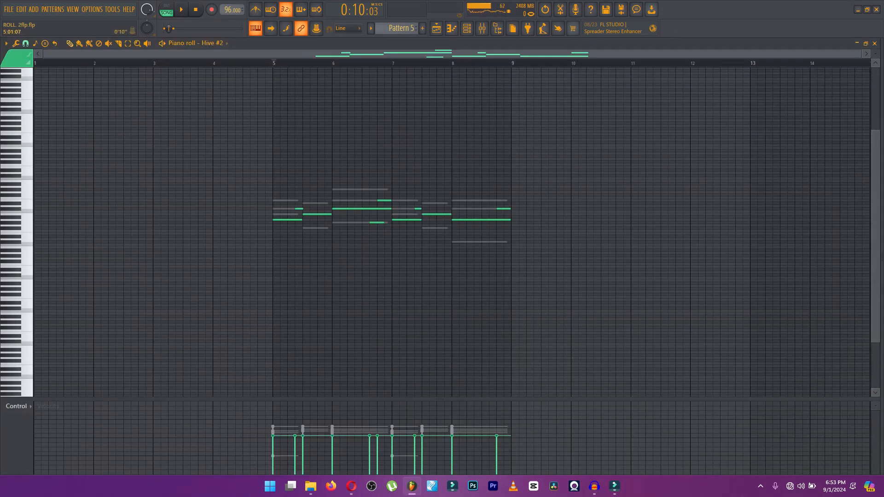
key("space")
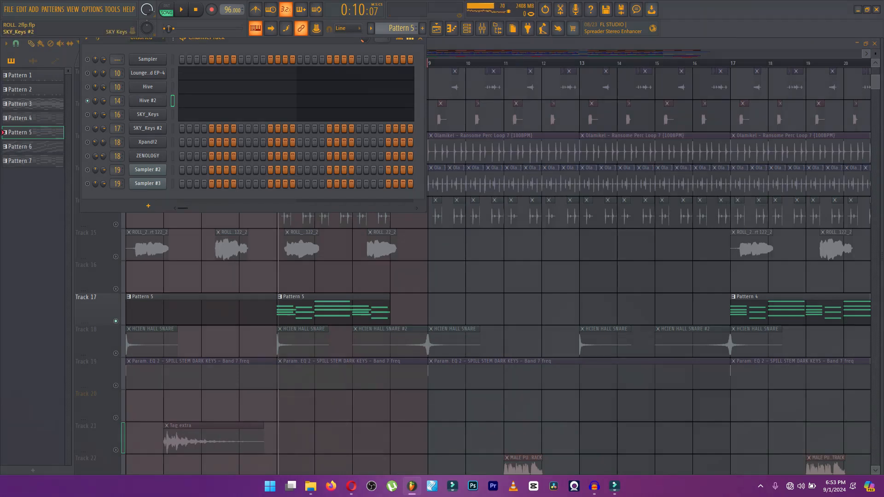
left_click(334, 245)
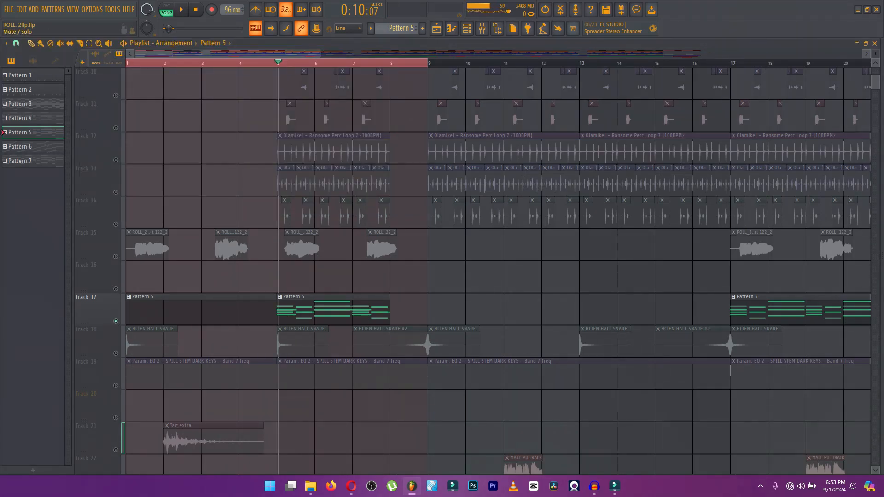
- Leave only the percussion on Tracks 4, 6 and 9 to 14 unmuted, and play it from bar 5
left_click(116, 321)
left_click(116, 224)
left_click(116, 192)
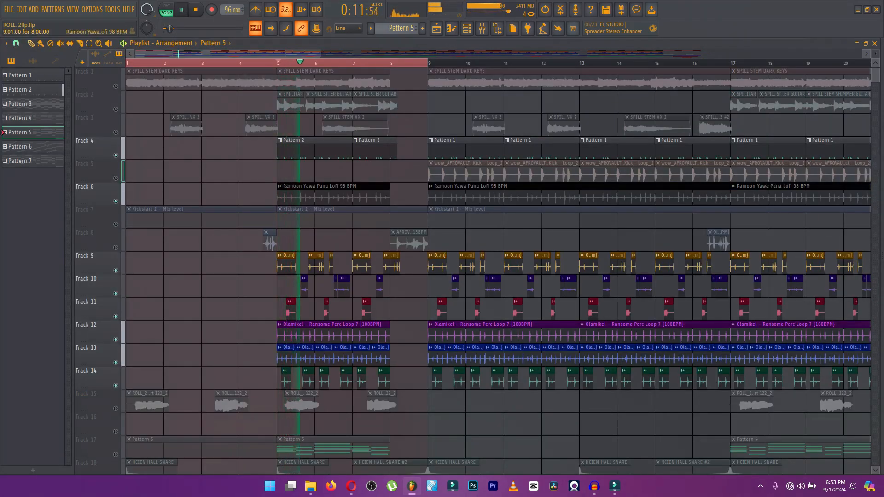
scroll(460, 272, "down", 3)
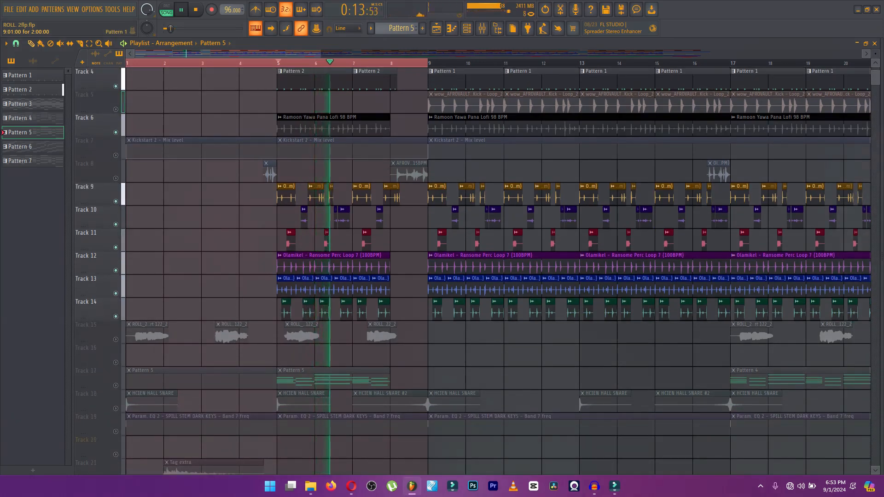
scroll(461, 272, "up", 2)
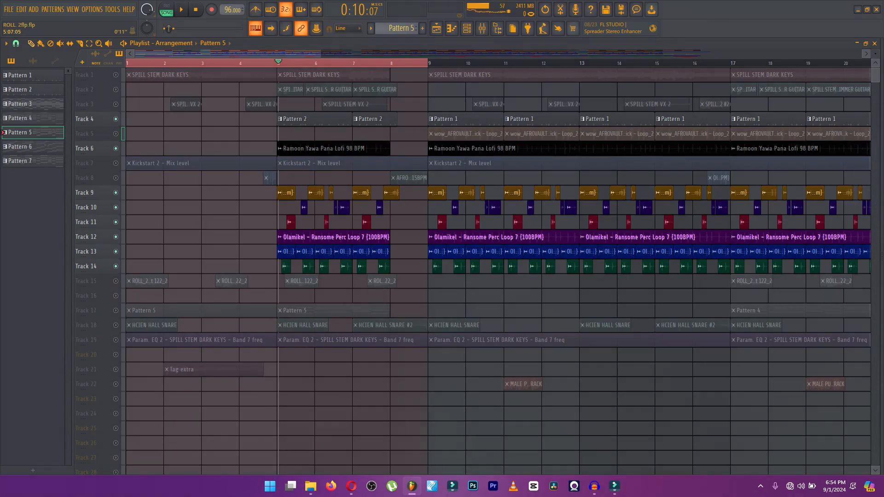
- Solo Track 18 and inspect the channel settings of its HCIEN HALL SNARE clip
scroll(359, 207, "down", 3)
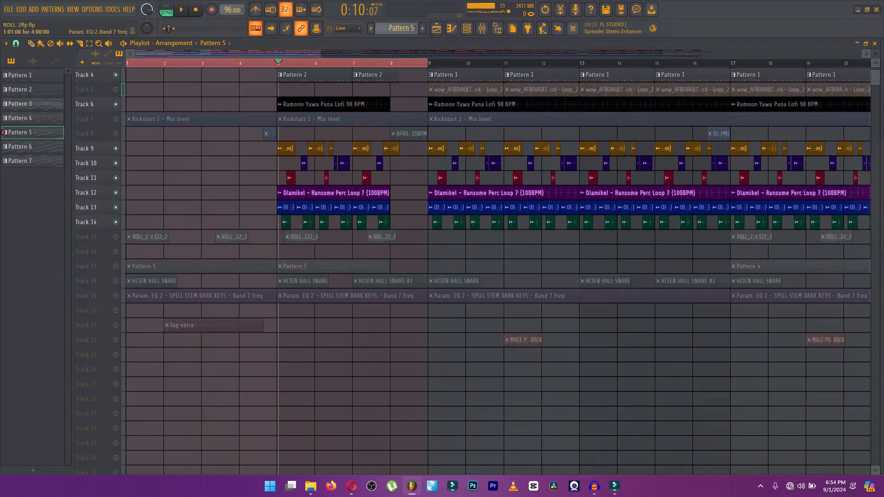
right_click(115, 266)
right_click(116, 281)
double_click(303, 281)
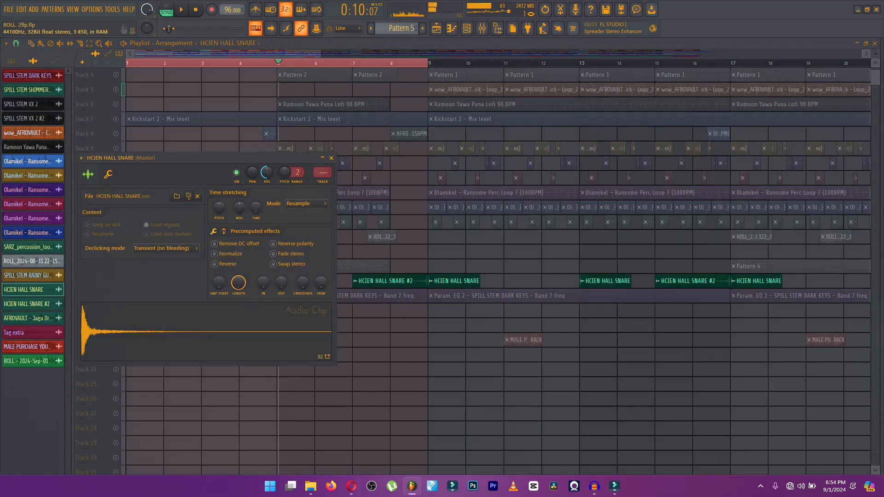
key("Escape")
scroll(382, 280, "up", 3)
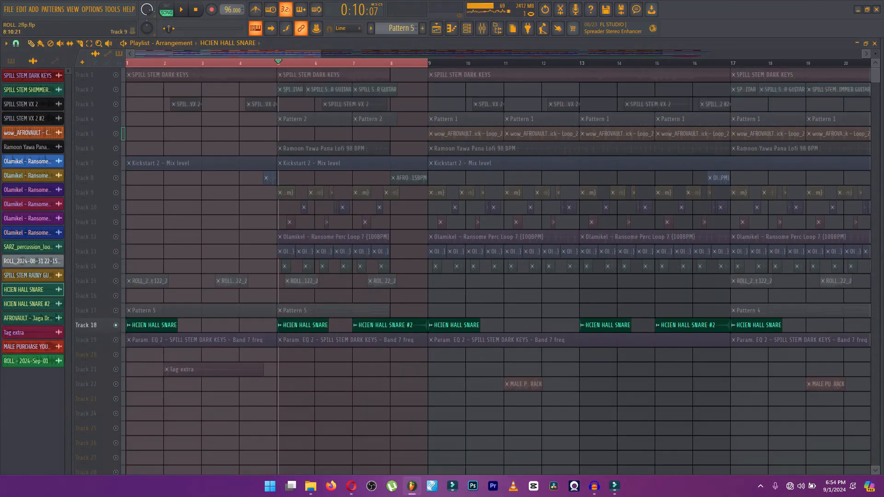
- Inspect the AFROVAULT Jaga Drum Fill and Olamikel Ransome Fills clip settings on Track 8
double_click(409, 178)
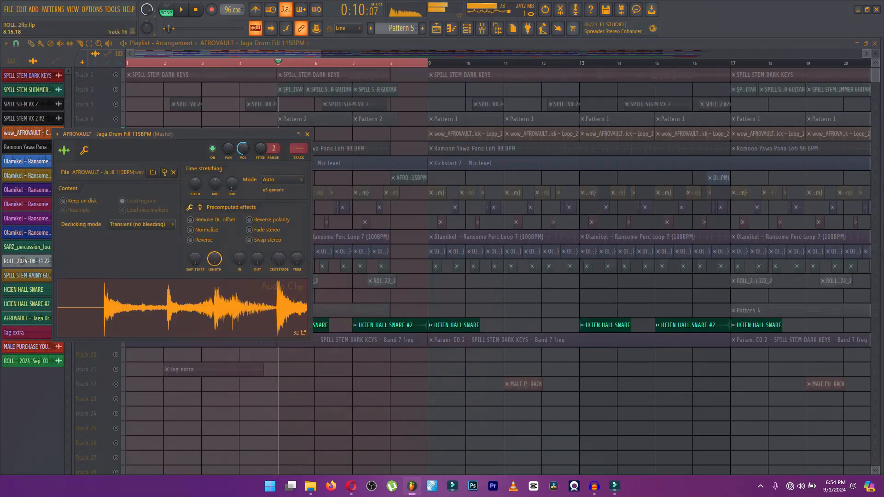
key("Escape")
double_click(269, 178)
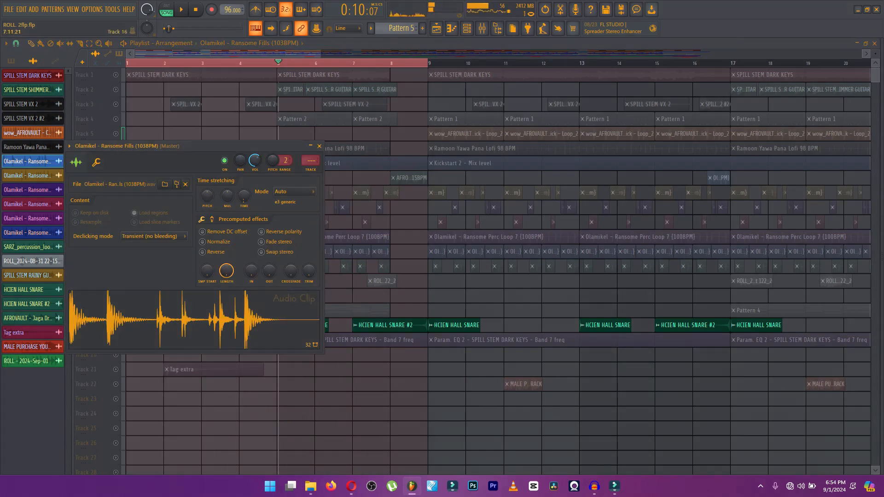
key("Escape")
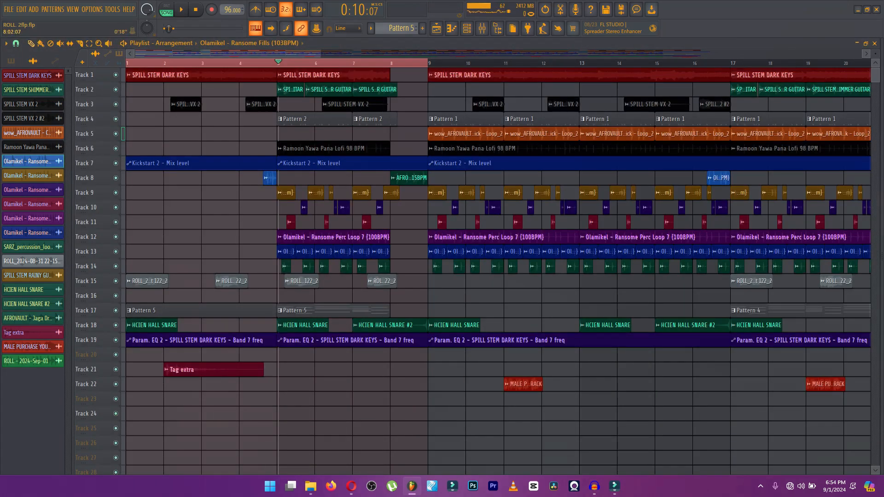
- Select the playlist range from bar 8 to bar 17 and inspect the AFROVAULT kick loop's channel settings
left_click_drag(393, 64, 731, 63)
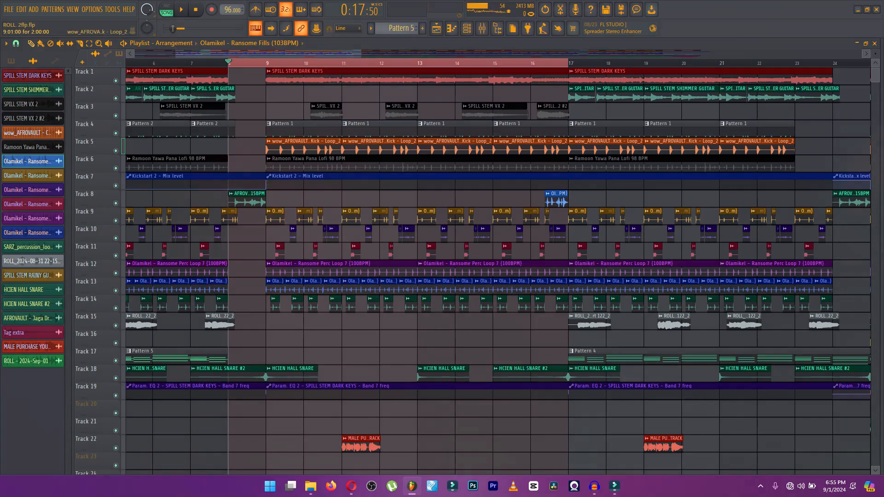
left_click(318, 147)
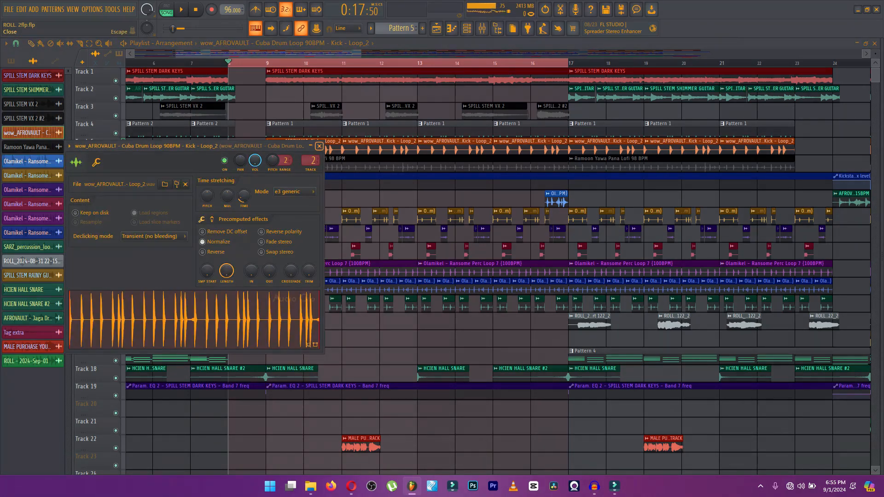
left_click(319, 146)
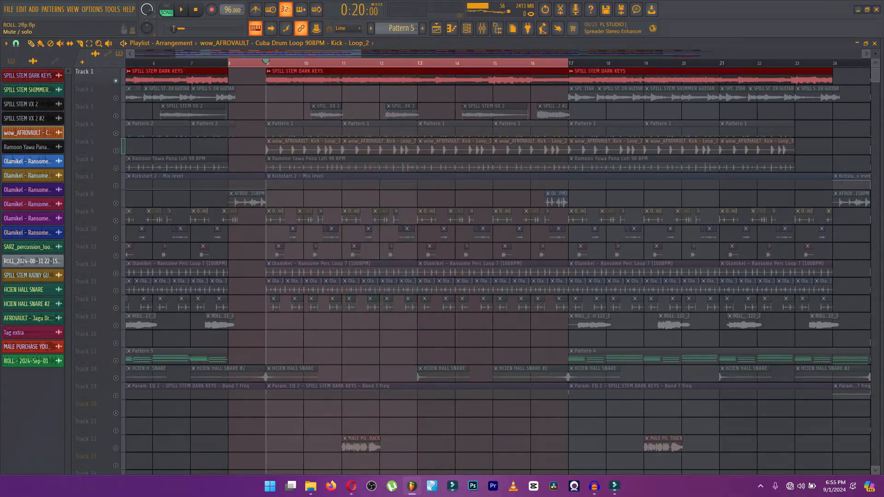
- Unmute the EQ automation on Track 19 alongside Track 1, and show the SPILL STEM DARK KEYS mixer track
left_click(115, 395)
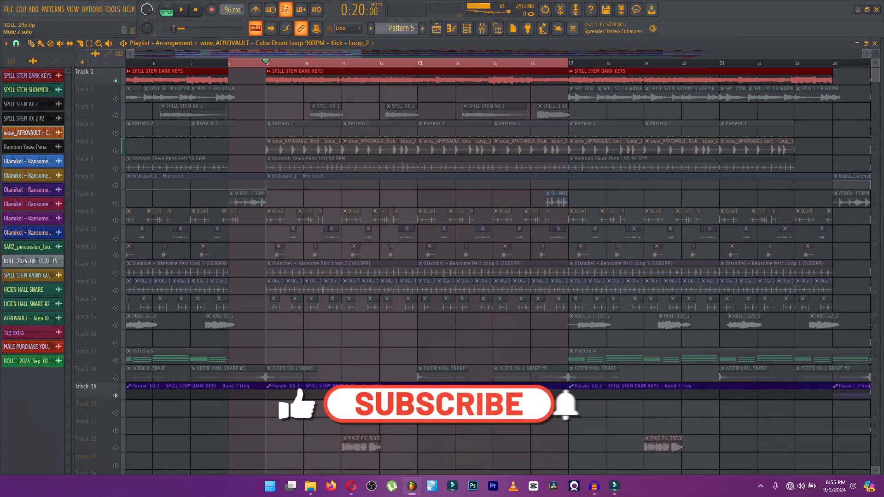
double_click(304, 72)
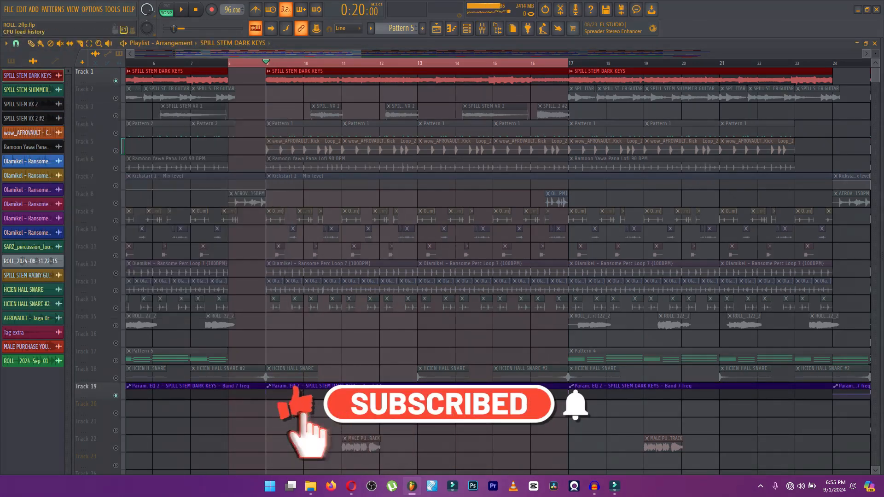
left_click(482, 29)
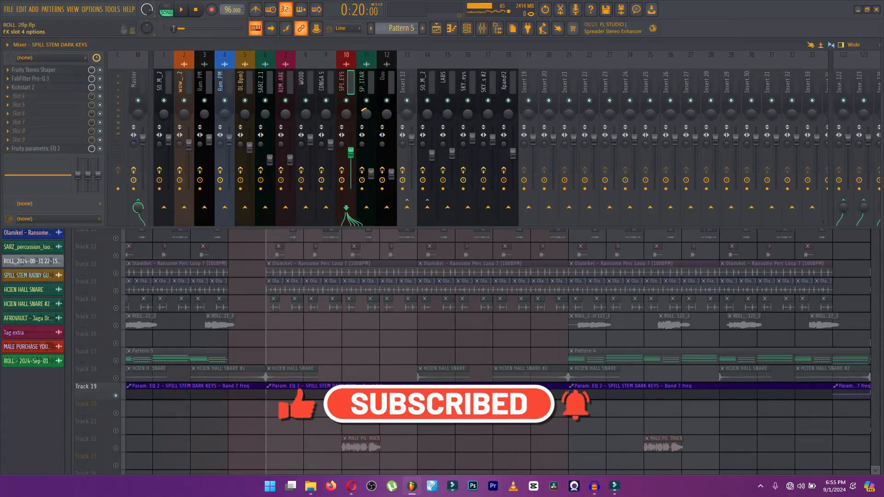
- Inspect the Kickstart 2 effect on the SPILL STEM DARK KEYS mixer track during playback, and return to the playlist with all tracks unmuted
left_click(23, 87)
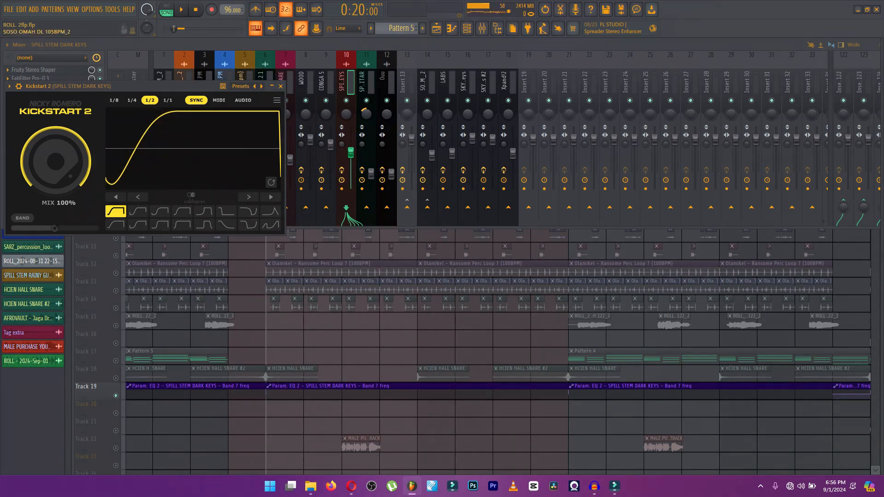
key("space")
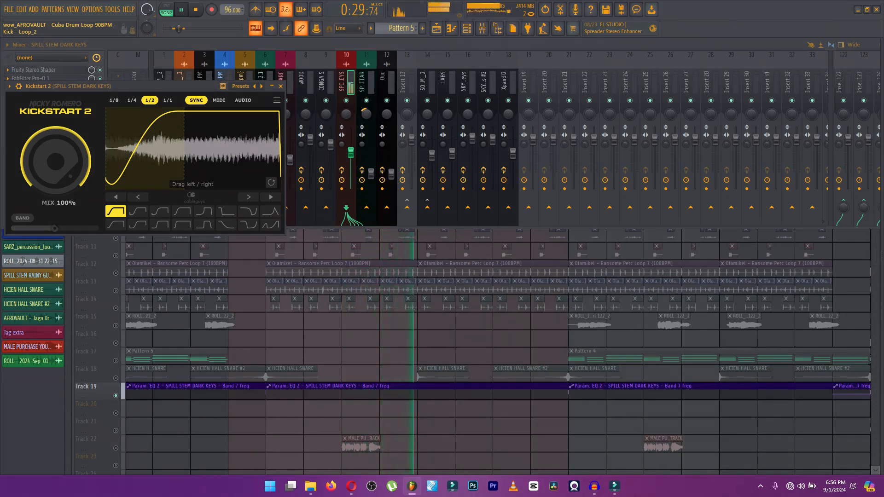
key("space")
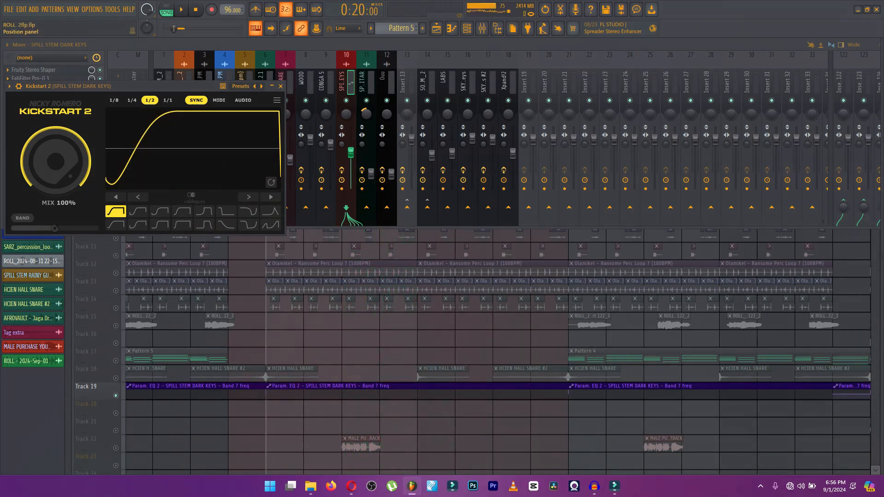
left_click(436, 28)
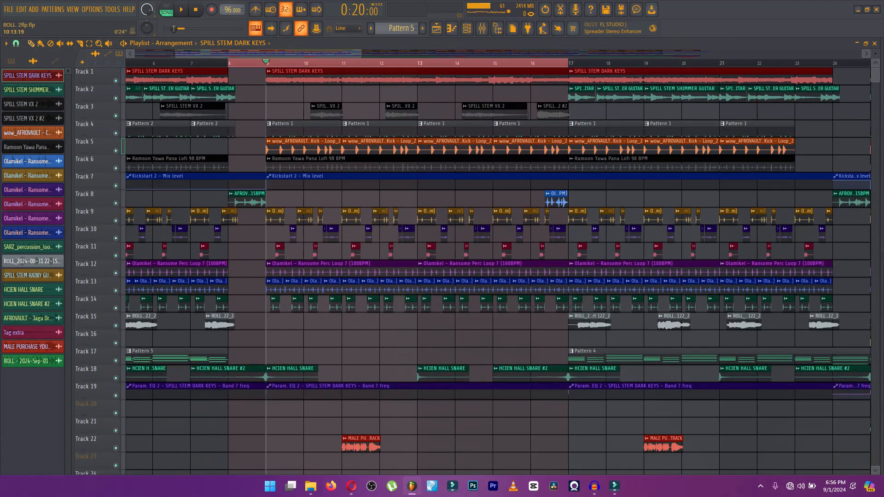
- Select the playlist range from bar 17 to bar 25 and pick the SPILL STEM SHIMMER GUITAR clip on Track 2
scroll(334, 63, "right", 5)
left_click_drag(316, 63, 618, 63)
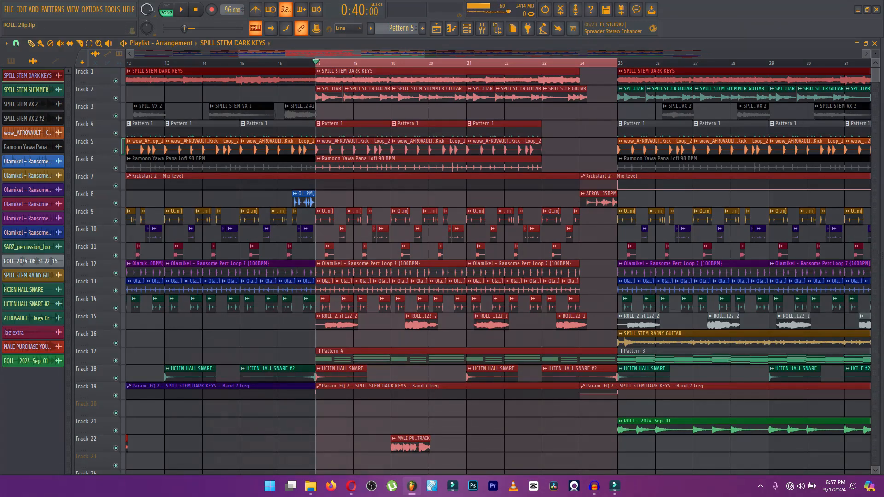
mouse_move(239, 54)
left_mouse_down()
mouse_move(135, 54)
mouse_move(242, 53)
left_mouse_up()
left_click(345, 94)
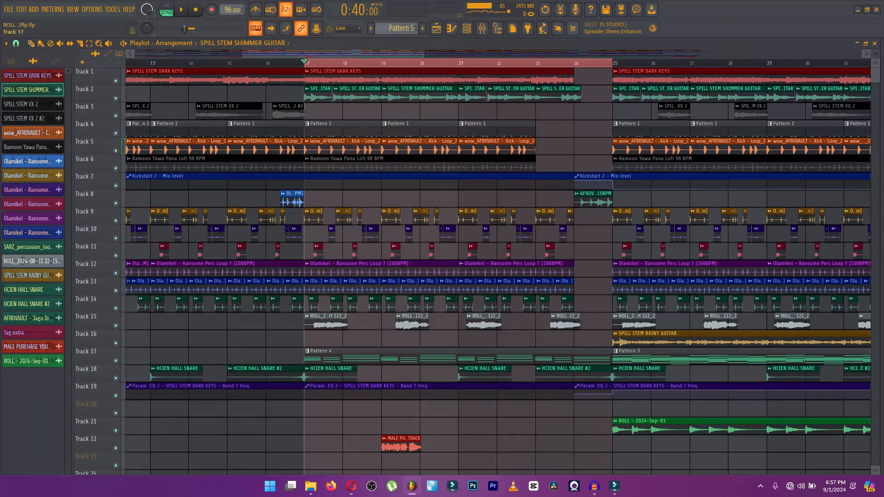
- Solo and play Track 17, examining Pattern 4's Hive notes in the piano roll and its channel in the channel rack
right_click(116, 360)
key("space")
left_click(336, 357)
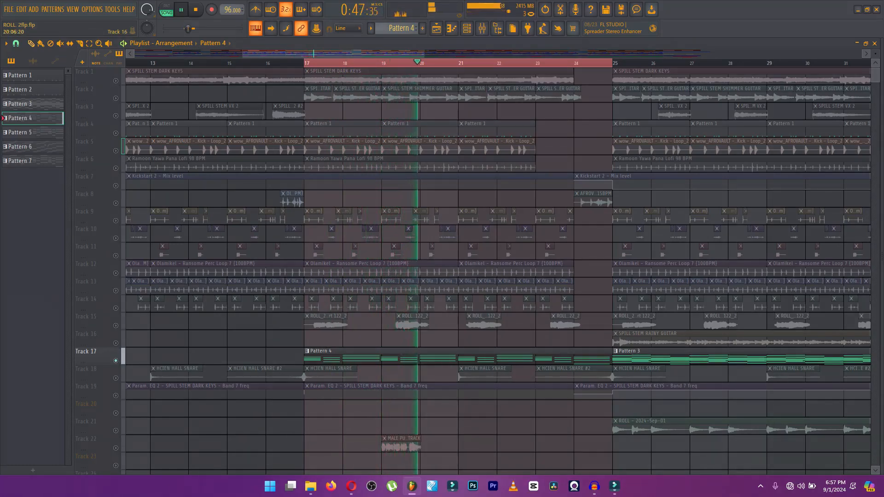
double_click(433, 355)
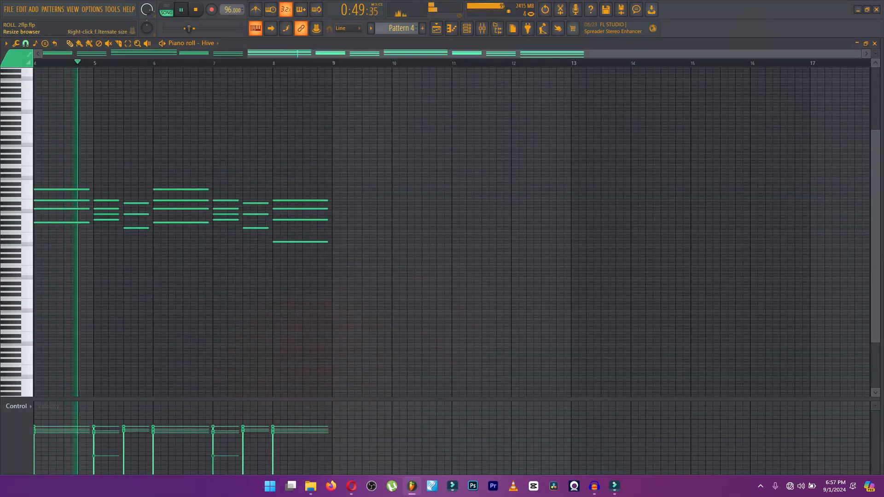
left_click(875, 42)
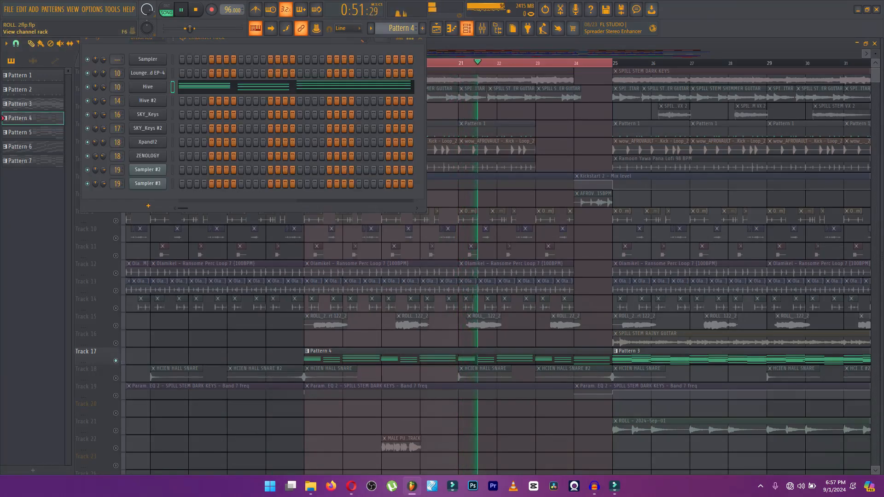
key("F6")
key("space")
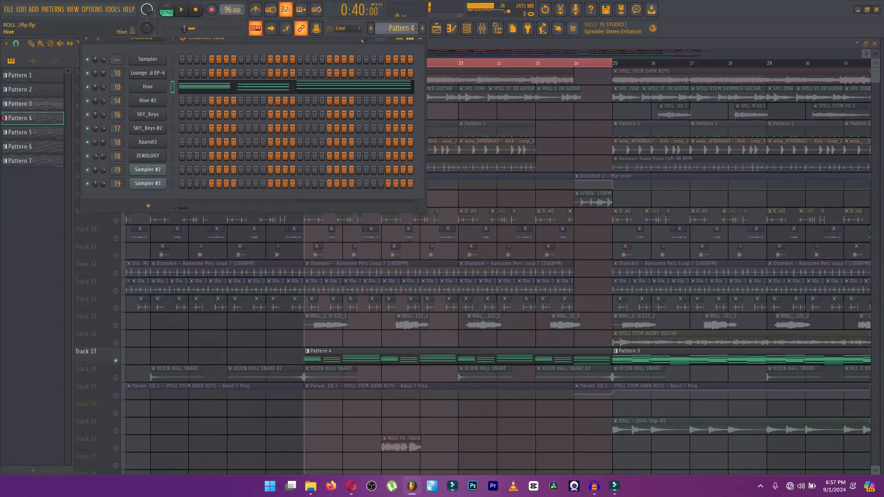
- Inspect the ShaperBox 3, ValhallaSupermassive and Fruity parametric EQ 2 effects on the SPILL STEM SHIMMER GUITAR mixer track
key("F9")
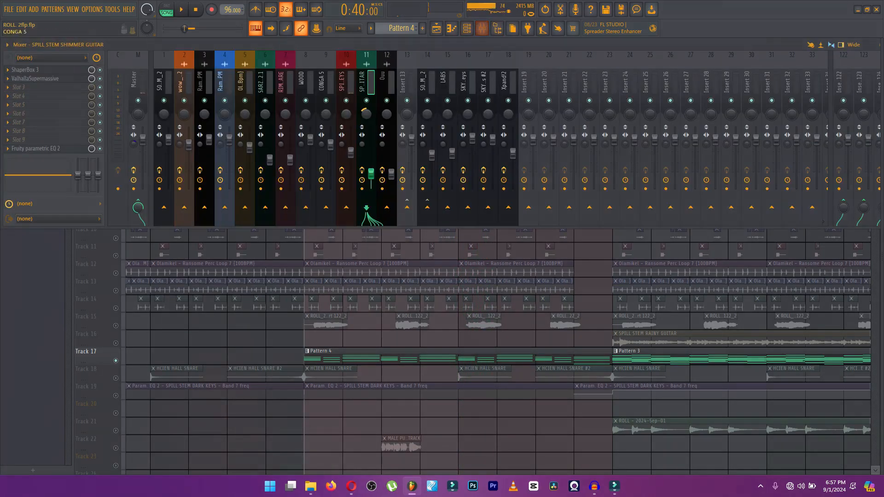
left_click(39, 70)
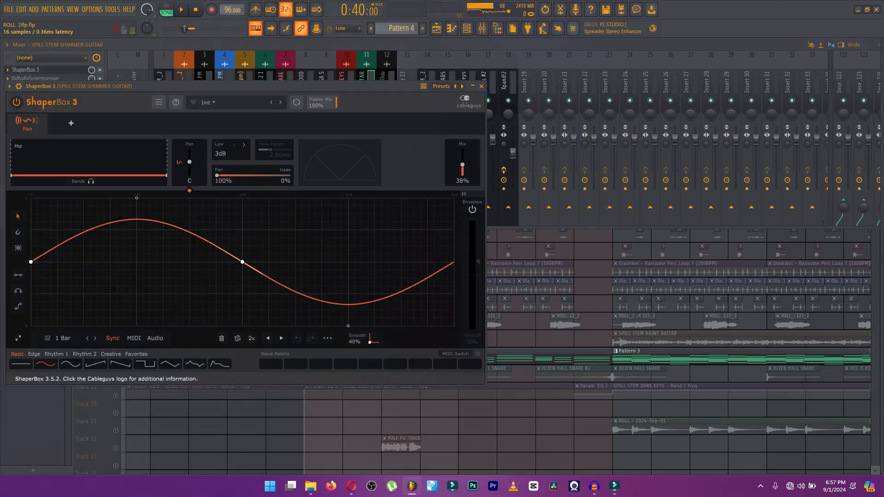
left_click(39, 70)
left_click(37, 78)
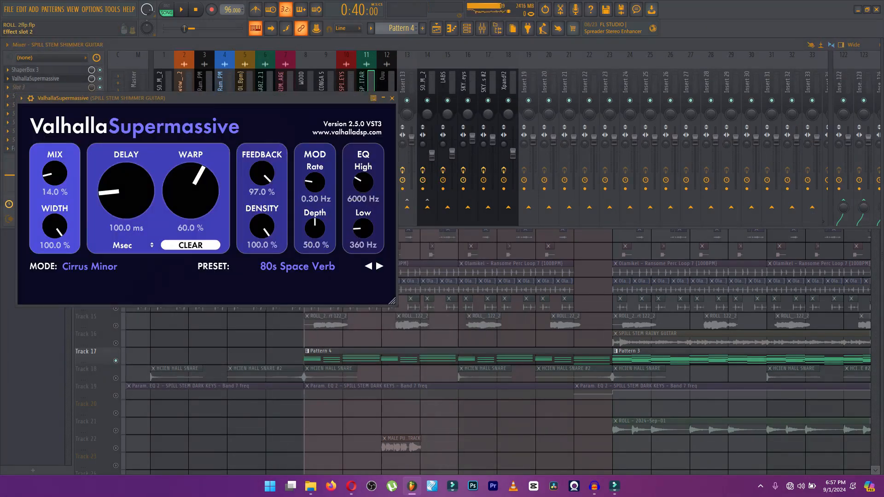
left_click(37, 78)
left_click(37, 148)
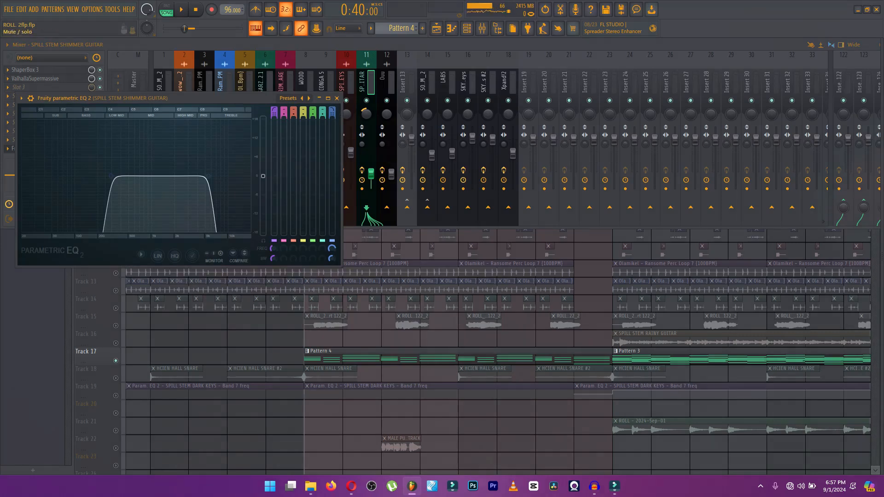
- Select the playlist range from bar 24 to bar 33, list the audio clips in the picker, and set the playback position to bar 25
key("F5")
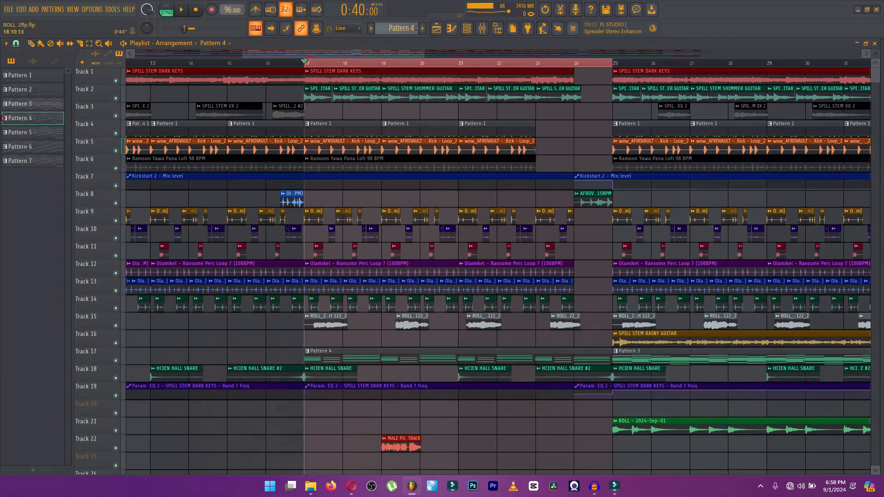
left_click_drag(371, 53, 437, 53)
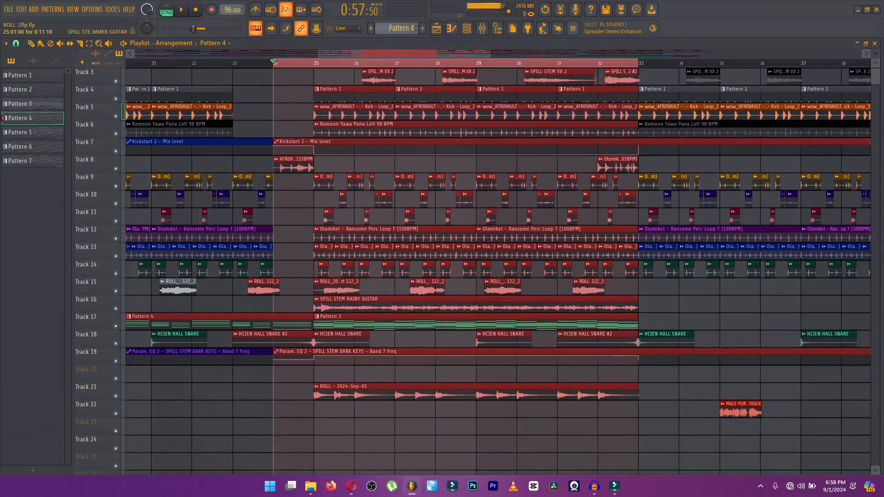
scroll(328, 94, "up", 2)
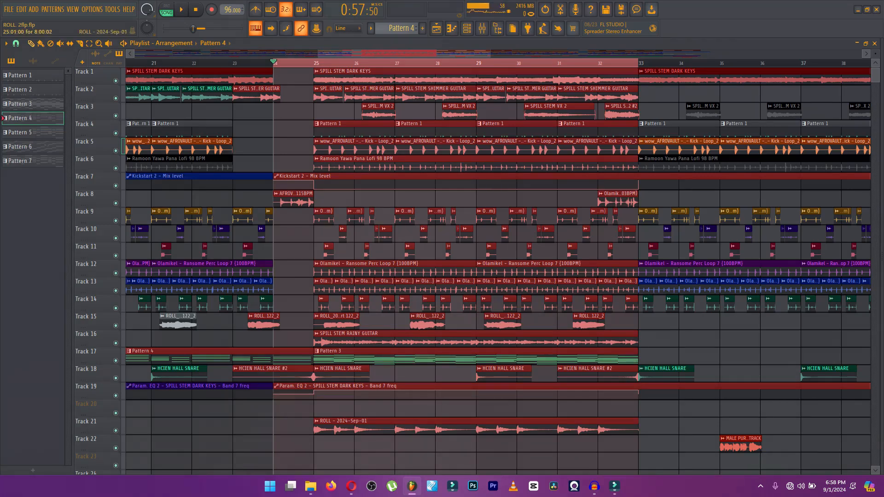
left_click(33, 61)
left_click(315, 62)
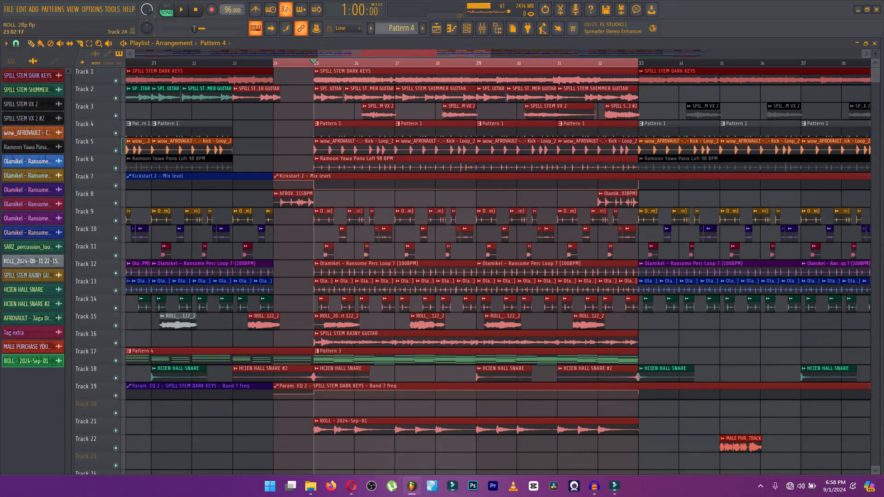
- Solo Track 21 and play its ROLL - 2024-Sep-01 clip from bar 25
right_click(116, 430)
key("space")
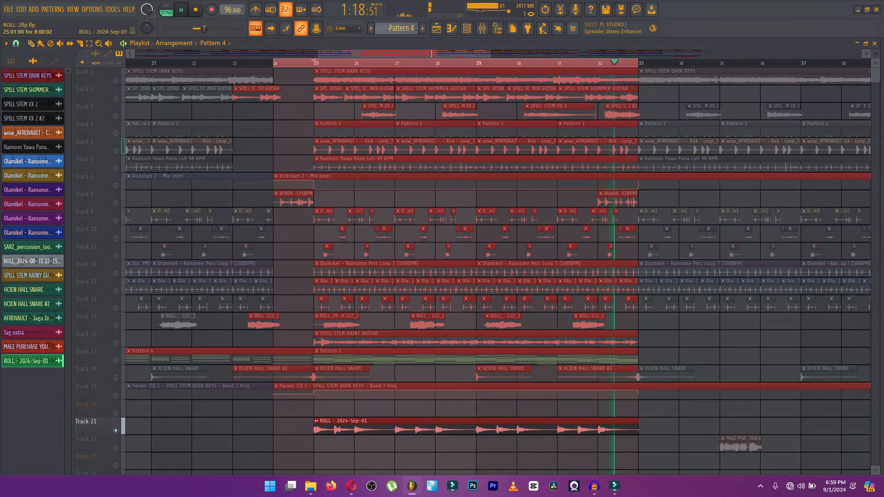
key("space")
- Point out FLEX in the list of instruments available for a new channel
key("F6")
left_click(148, 206)
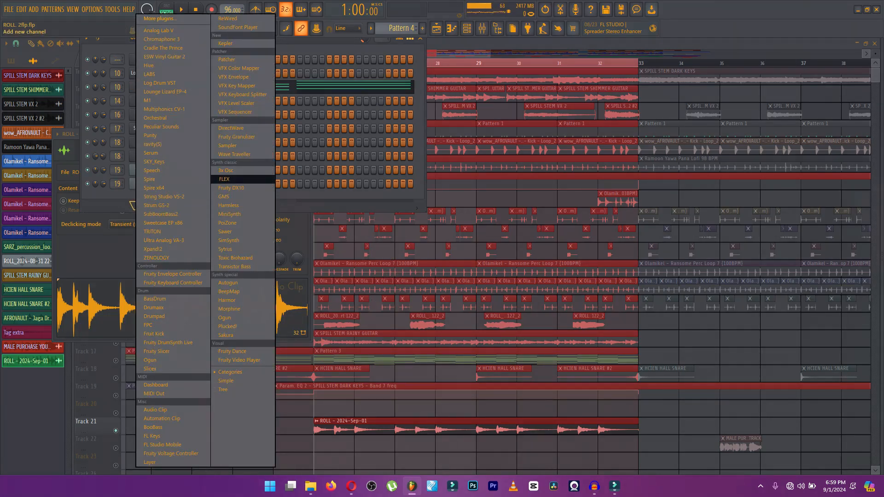
left_click(225, 179)
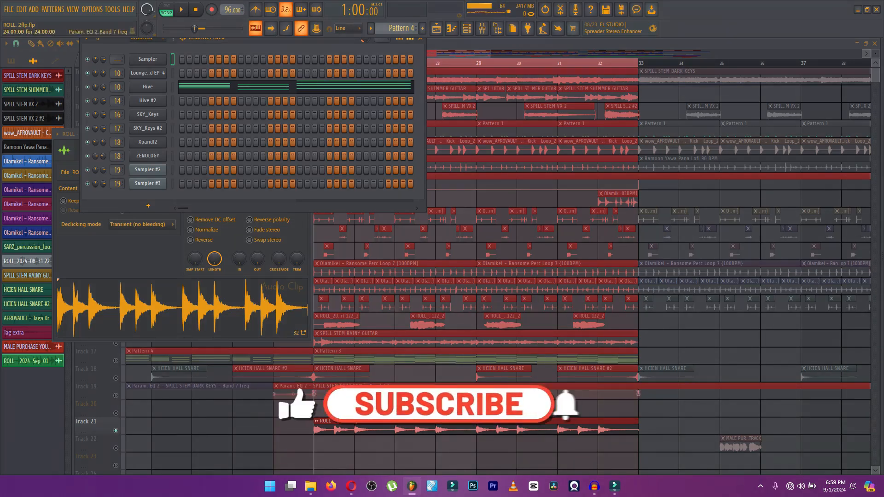
- Solo Track 17 and examine Pattern 3's instrument channels in the channel rack
right_click(116, 360)
double_click(415, 359)
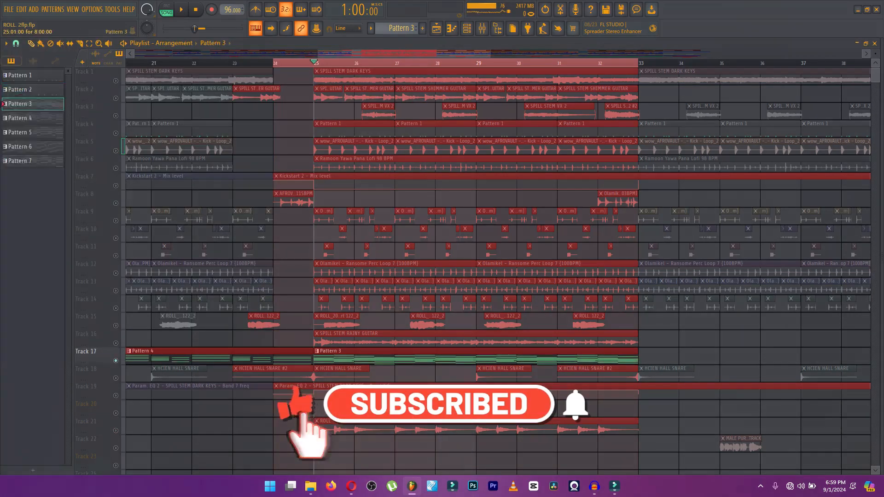
key("F6")
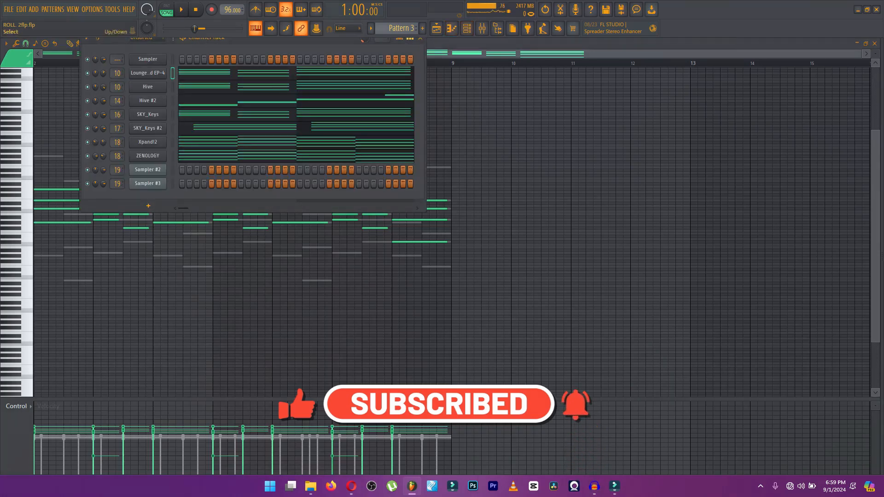
- Solo the Xpand!2 channel and play its Pattern 3 notes in the piano roll
right_click(88, 142)
left_click(100, 148)
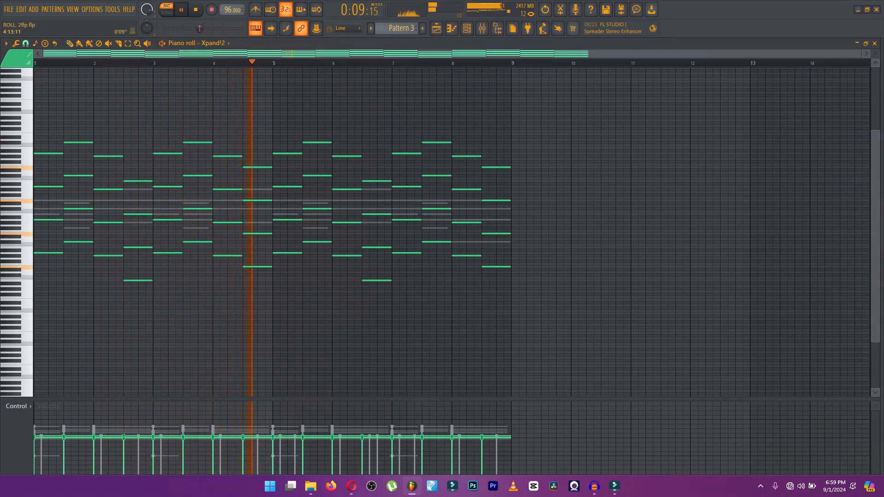
key("space")
key("F7")
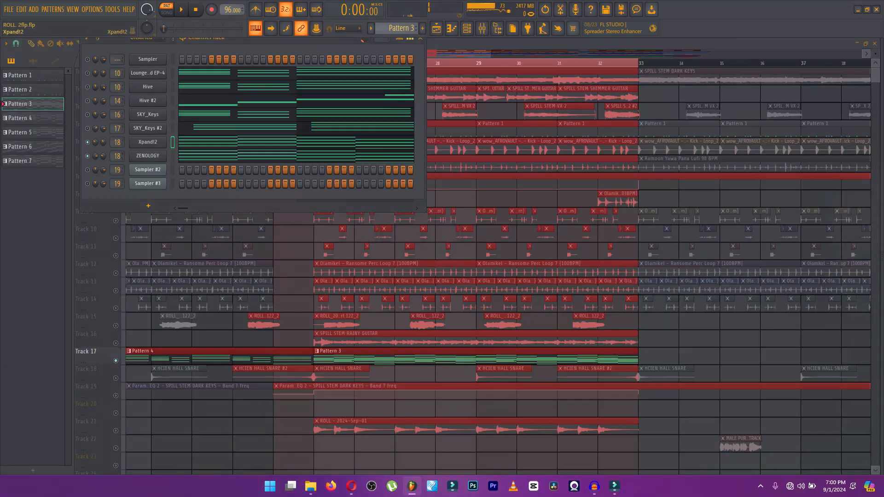
- Inspect the preset loaded in the Xpand!2 instrument, then close the plugin
left_click(147, 142)
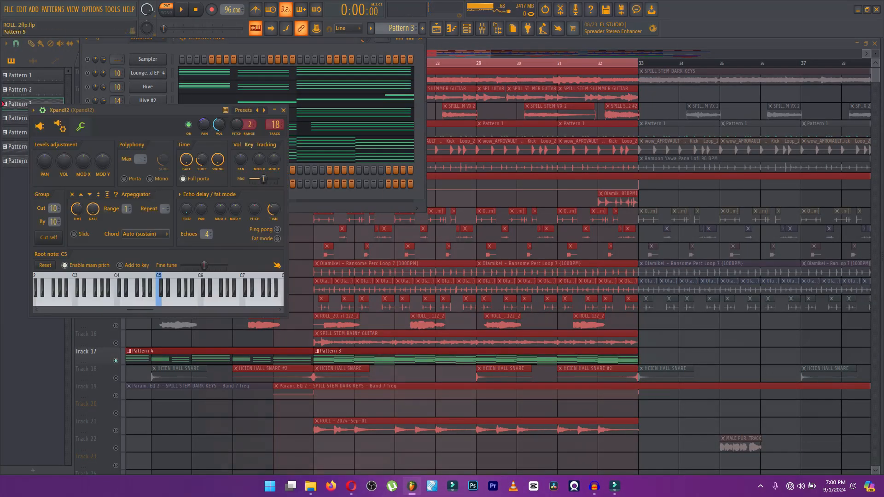
left_click(39, 126)
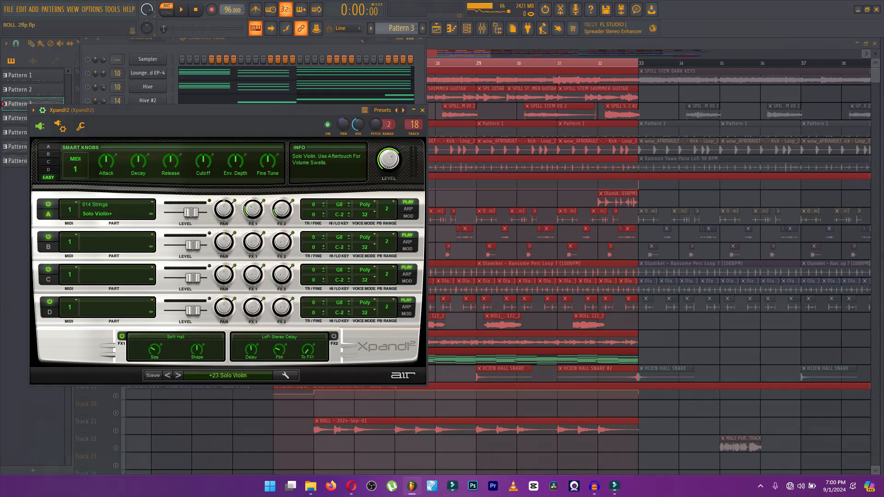
left_click(423, 110)
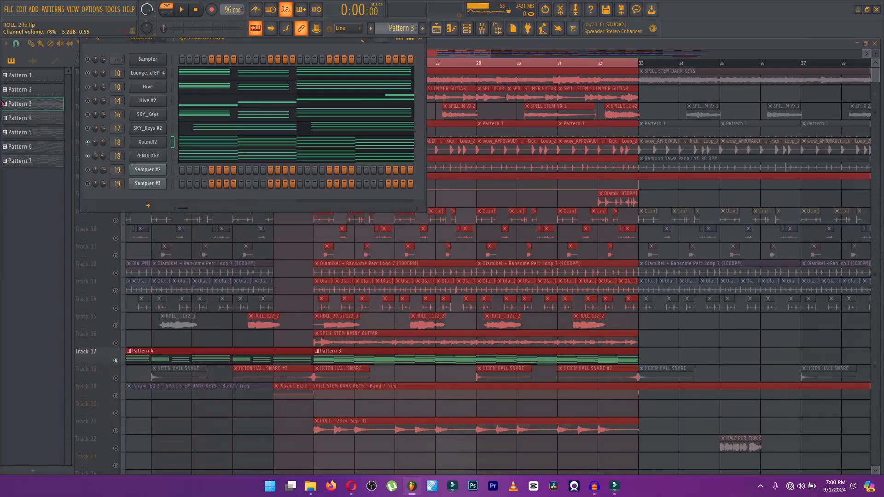
- Solo the ZENOLOGY channel, play its Pattern 3 notes in the piano roll, and check its instrument preset
right_click(88, 156)
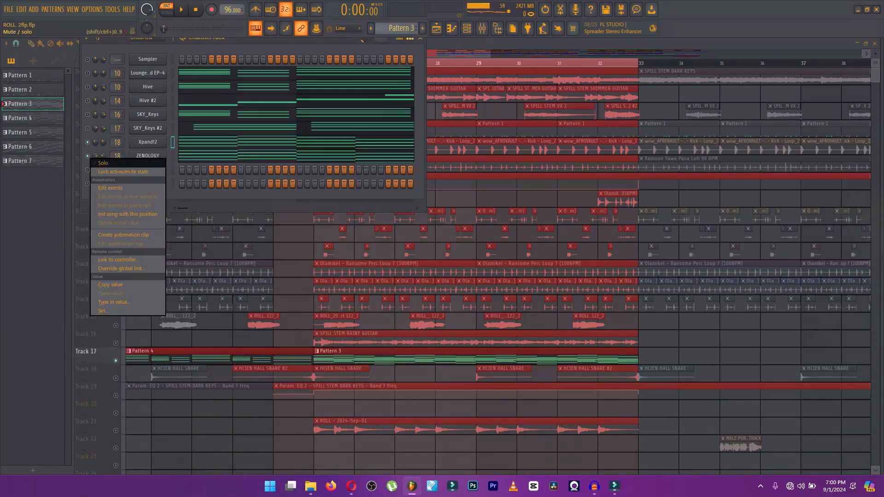
left_click(104, 163)
key("F7")
key("space")
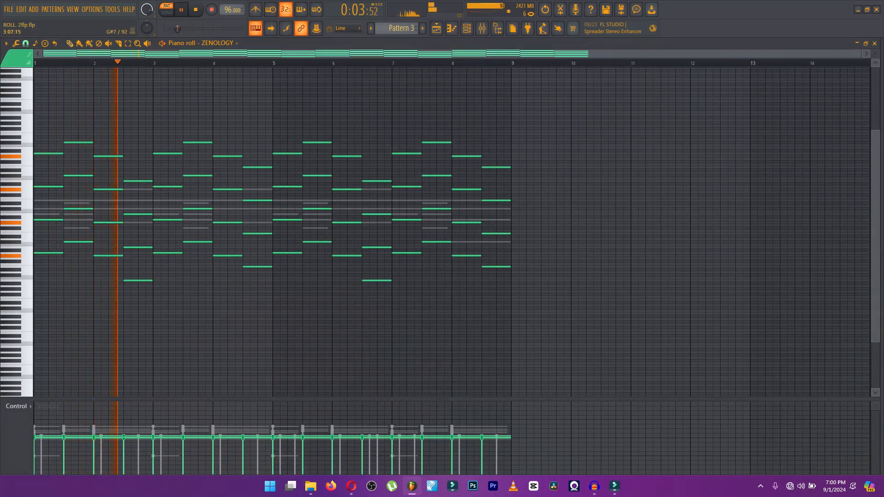
key("space")
key("F7")
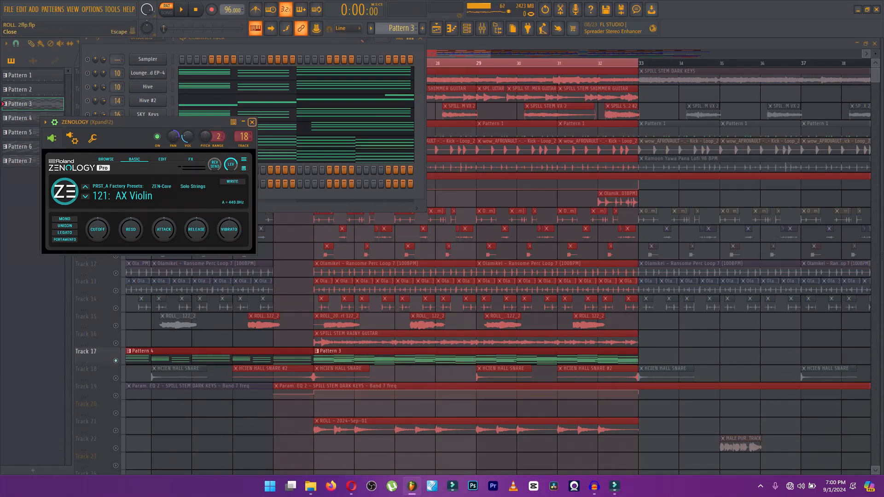
key("Escape")
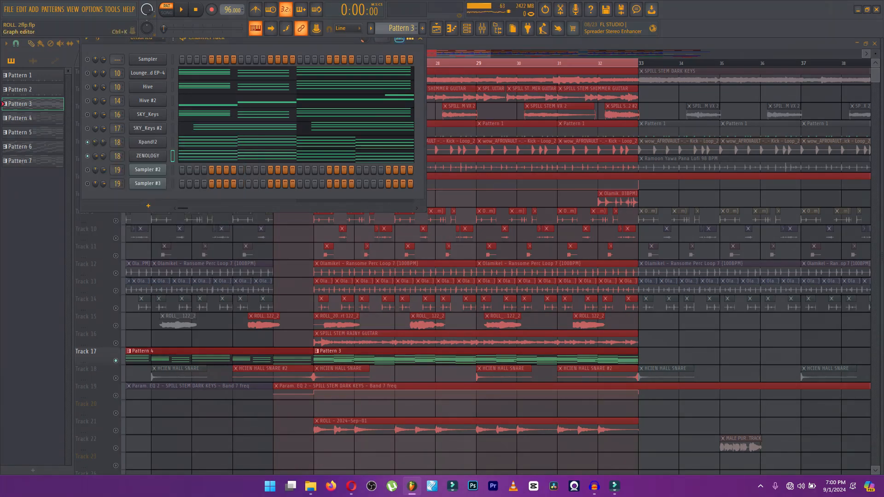
- Inspect the ValhallaSupermassive effect on the Xpand!2 mixer track
key("F9")
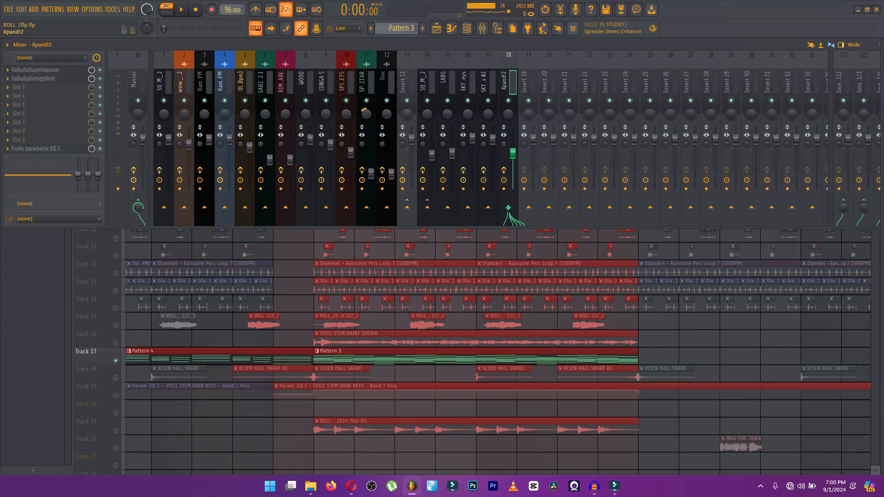
left_click(36, 70)
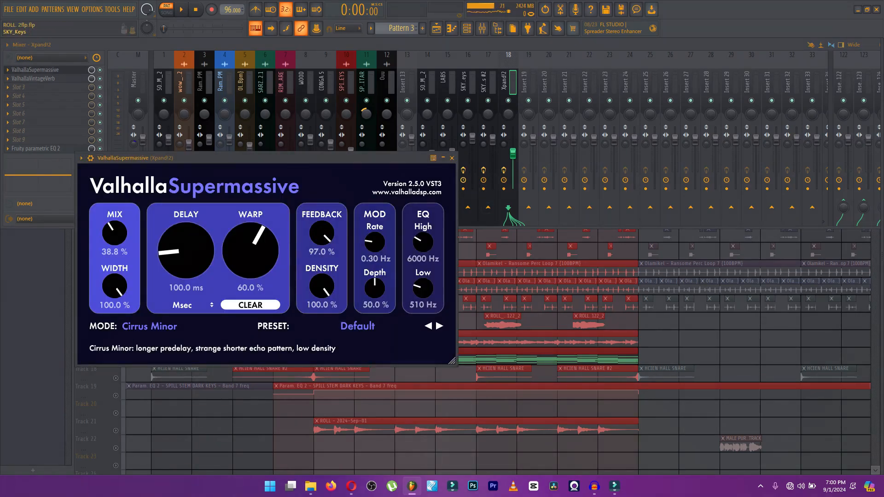
left_click(451, 158)
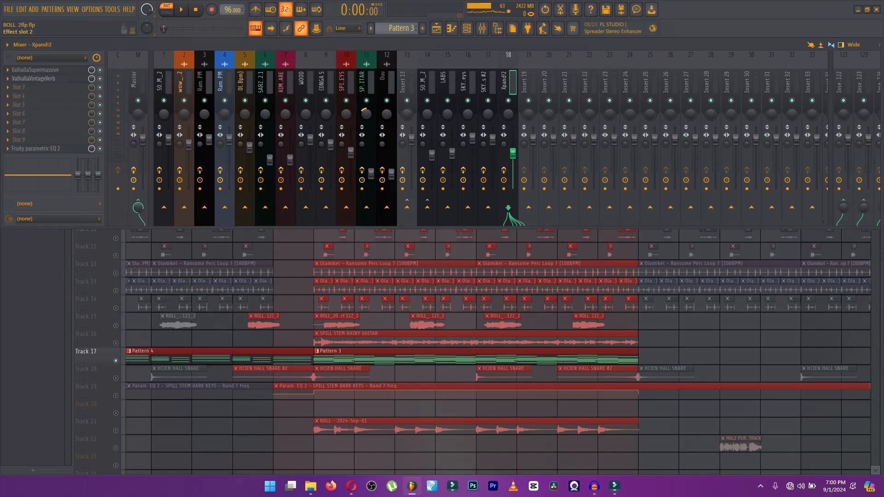
- Inspect the ValhallaVintageVerb and Fruity parametric EQ 2 effects on the Xpand!2 mixer track, closing each plugin
left_click(33, 78)
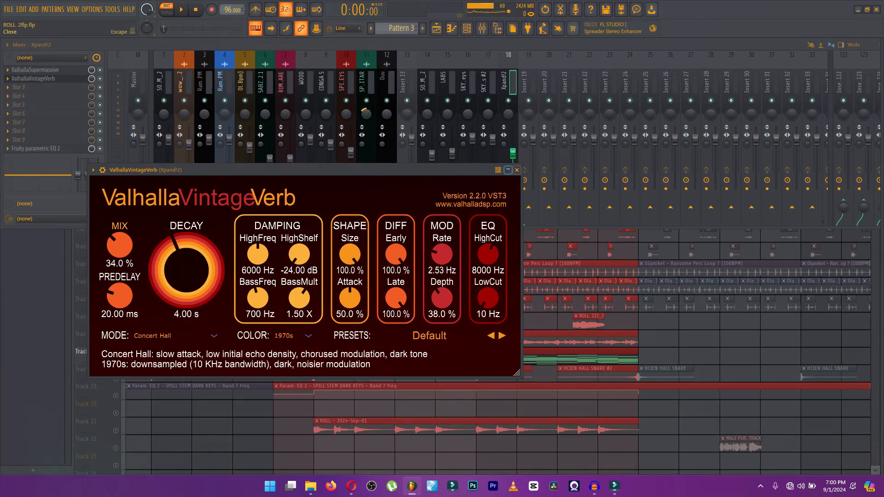
left_click(517, 170)
left_click(69, 149)
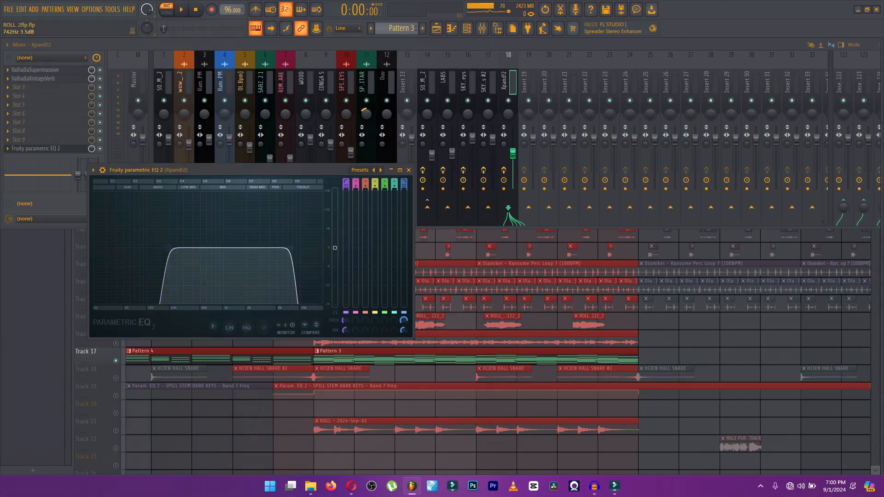
left_click(408, 170)
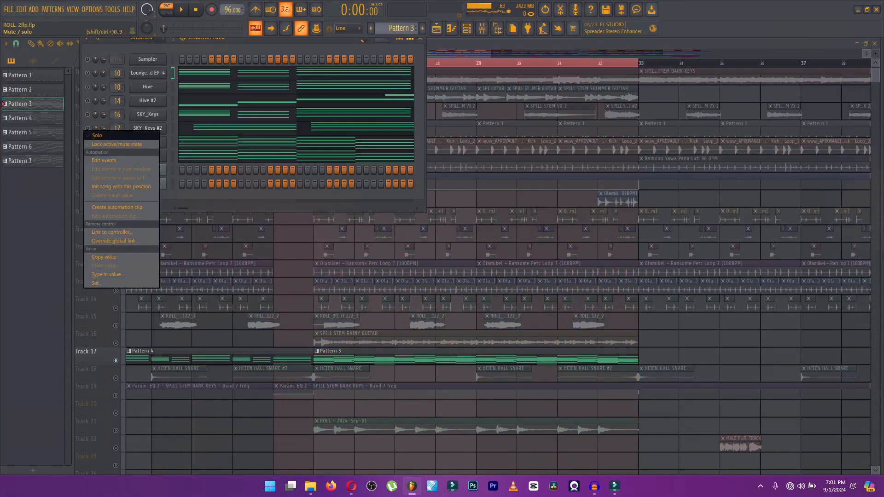
- Solo the SKY_Keys #2 channel and play its Pattern 3 notes
left_click(99, 136)
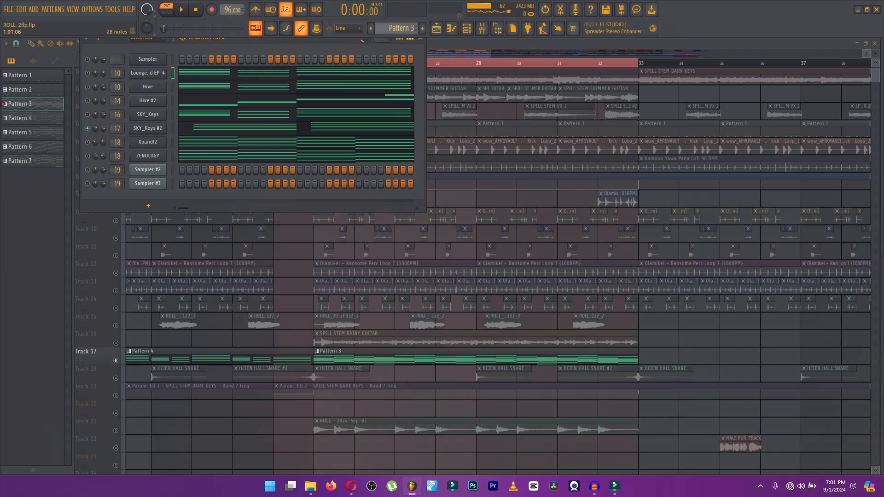
left_click(181, 128)
key("space")
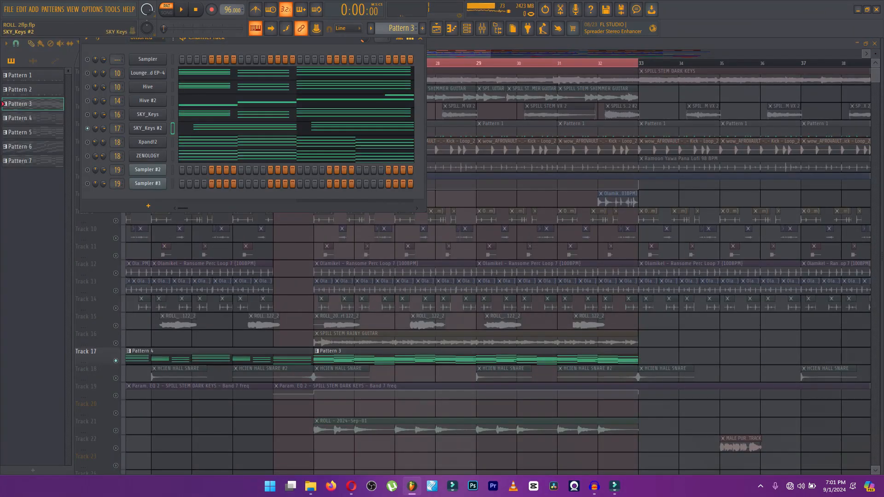
- Inspect the preset loaded in the SKY_Keys #2 instrument, then close the plugin
left_click(147, 128)
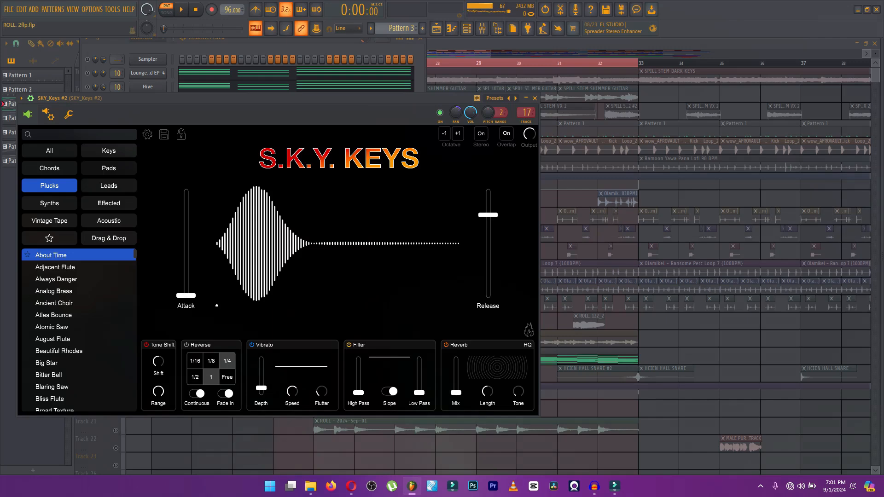
scroll(78, 329, "down", 1)
key("Escape")
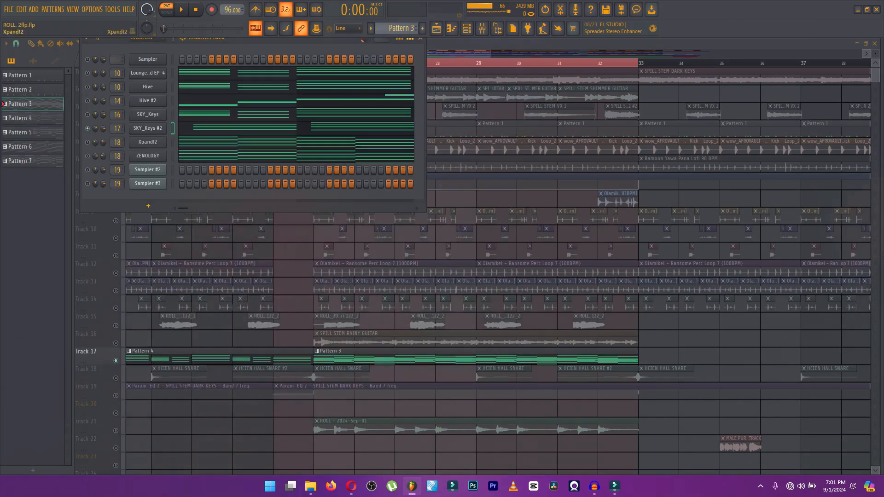
- Inspect the ValhallaVintageVerb and Fruity parametric EQ 2 effects on the SKY_Keys #2 mixer track
left_click(482, 28)
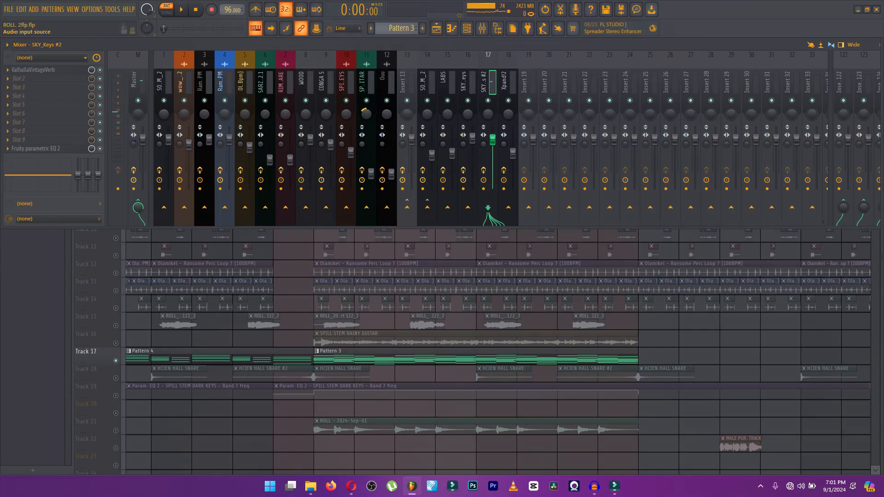
left_click(33, 70)
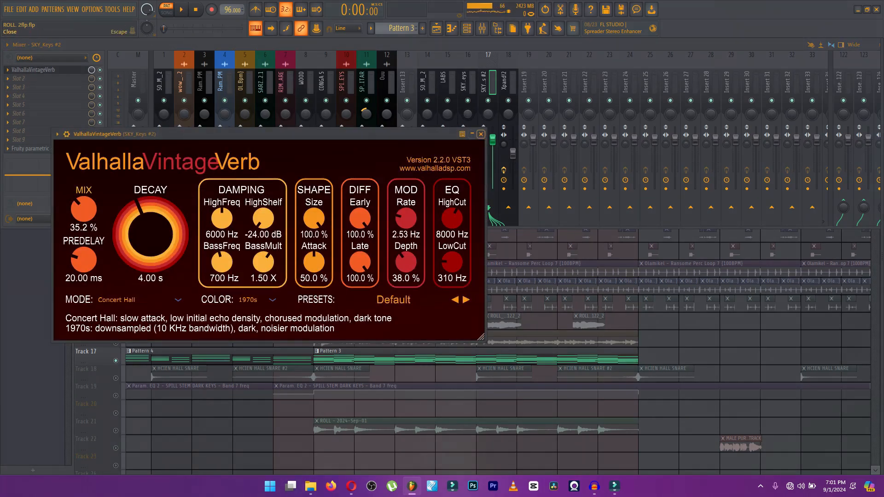
left_click(480, 134)
left_click(31, 149)
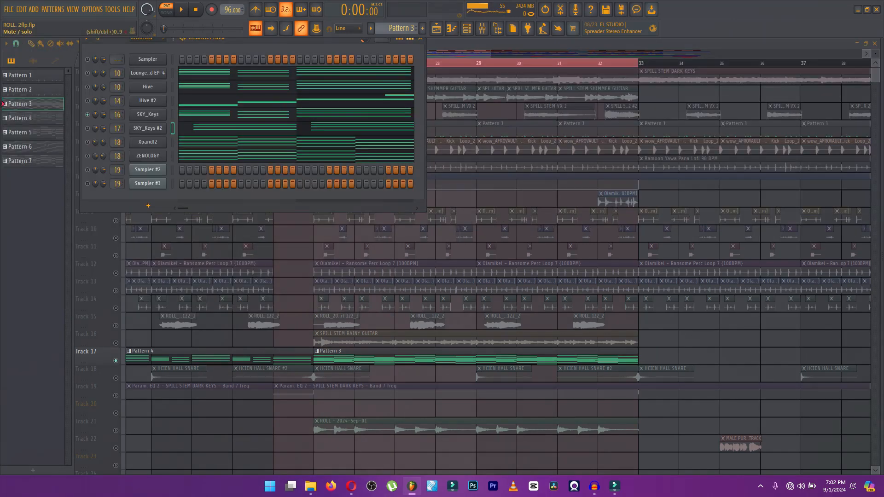
- Solo the Hive #2 channel, play its Pattern 3 notes, and stop playback
right_click(88, 100)
left_click(102, 104)
key("space")
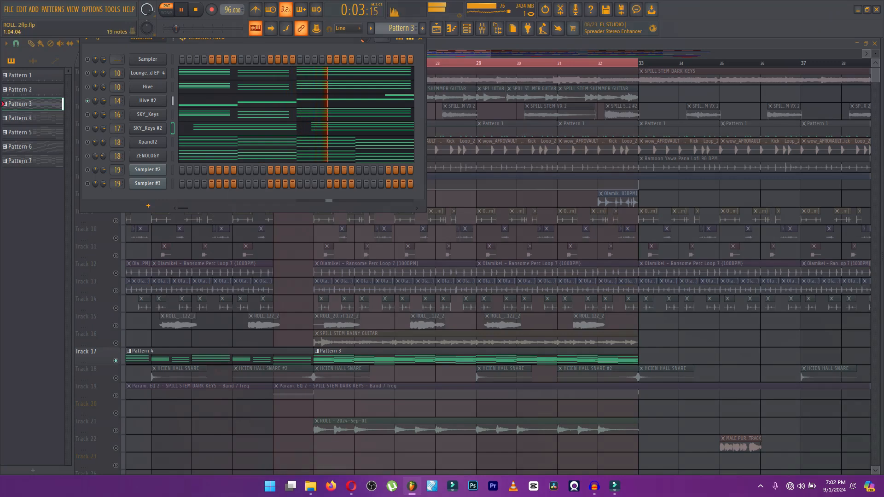
key("space")
- Inspect the Fruity Limiter on mixer track 14, SOSO OMAH DL 105BPM_2, then close the plugin and the mixer
key("F6")
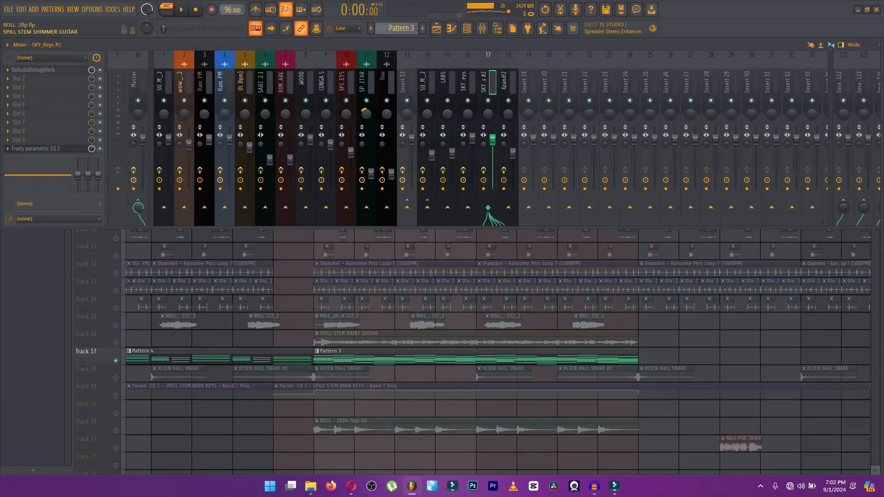
left_click(427, 83)
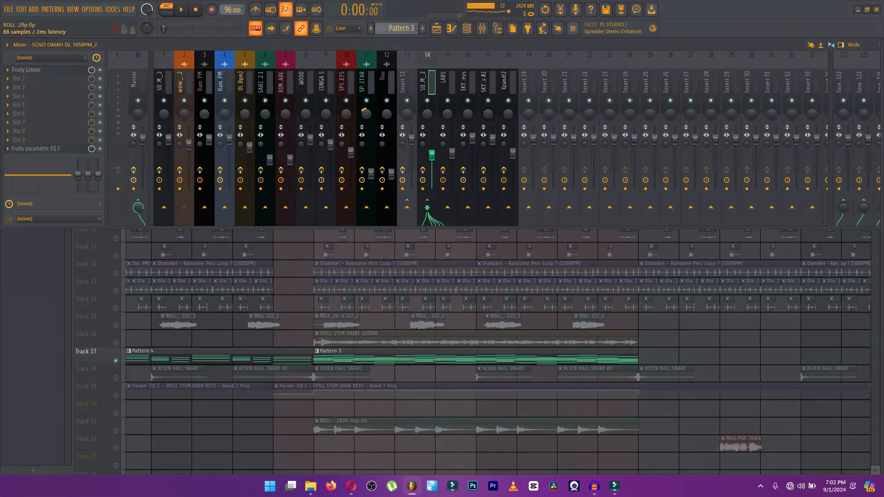
left_click(26, 70)
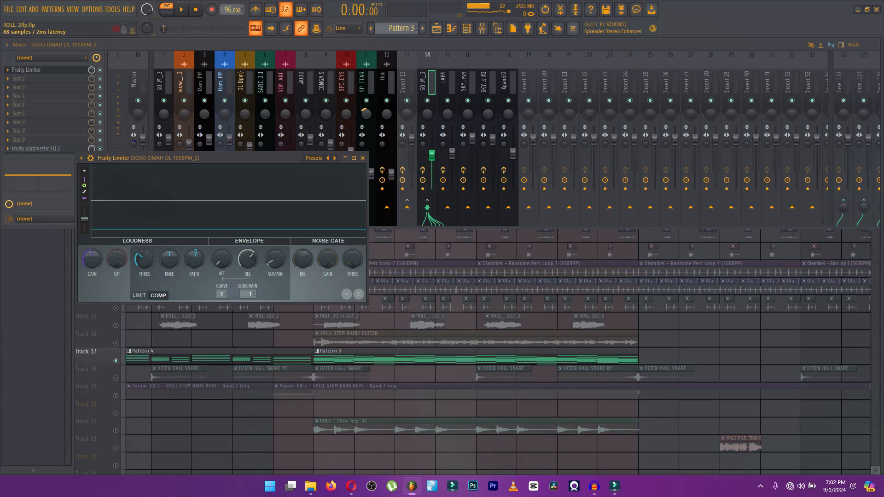
key("Escape")
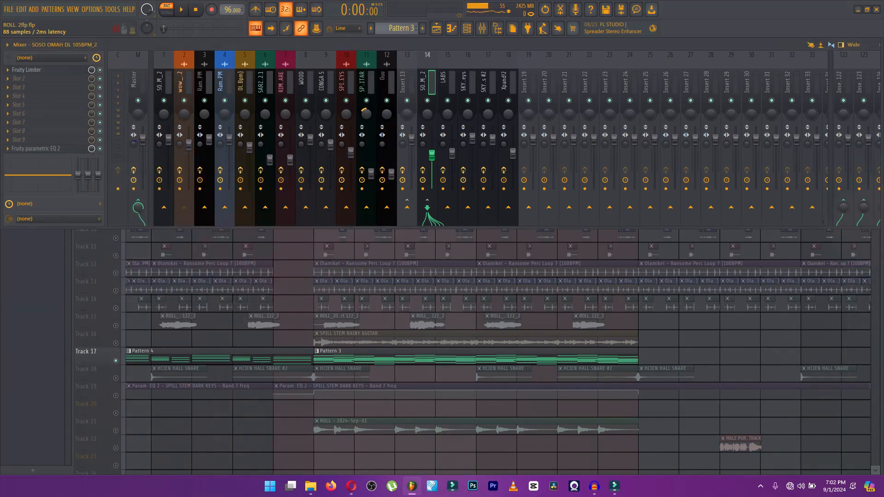
left_click(26, 70)
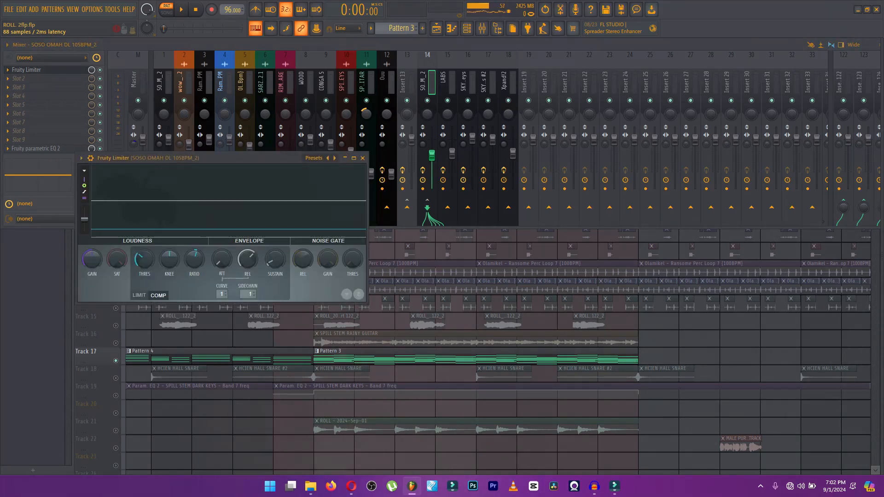
key("Escape")
key("Escape")
- Close the channel rack and zoom the playlist out to view the arrangement from bar 1
right_click(87, 71)
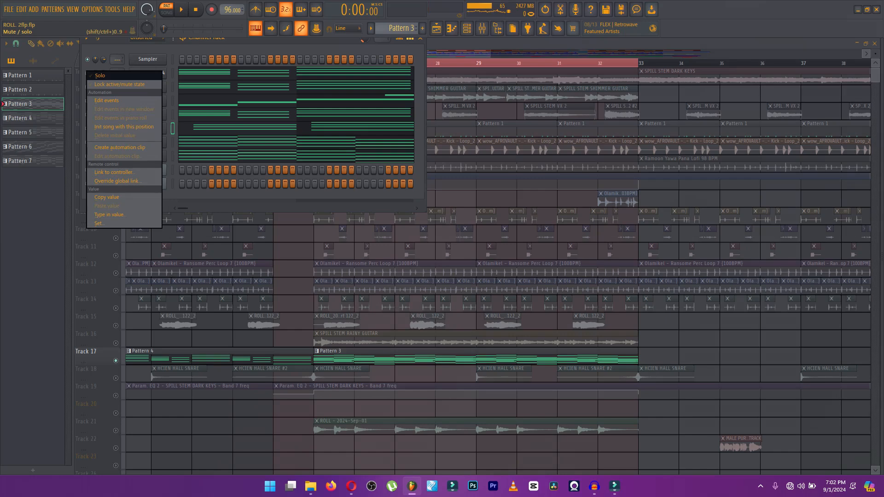
key("Escape")
key("Escape")
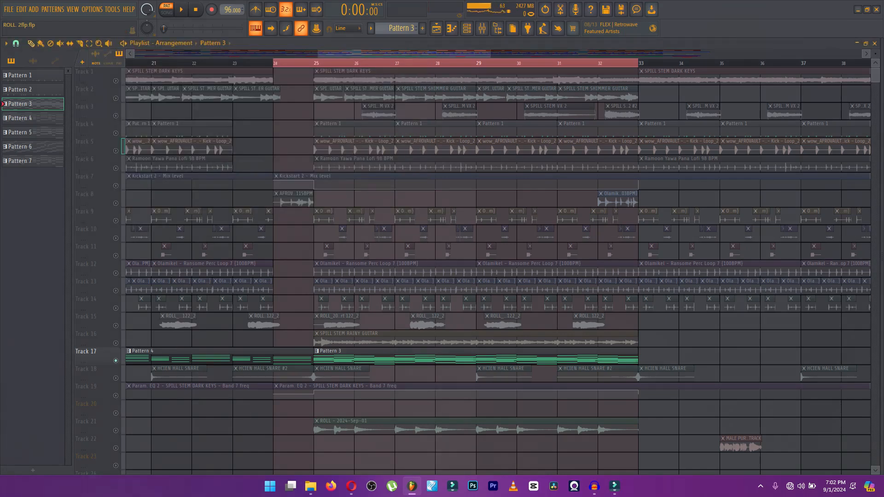
scroll(598, 263, "down", 4)
mouse_move(875, 54)
left_mouse_down()
mouse_move(875, 74)
mouse_move(875, 46)
left_mouse_up()
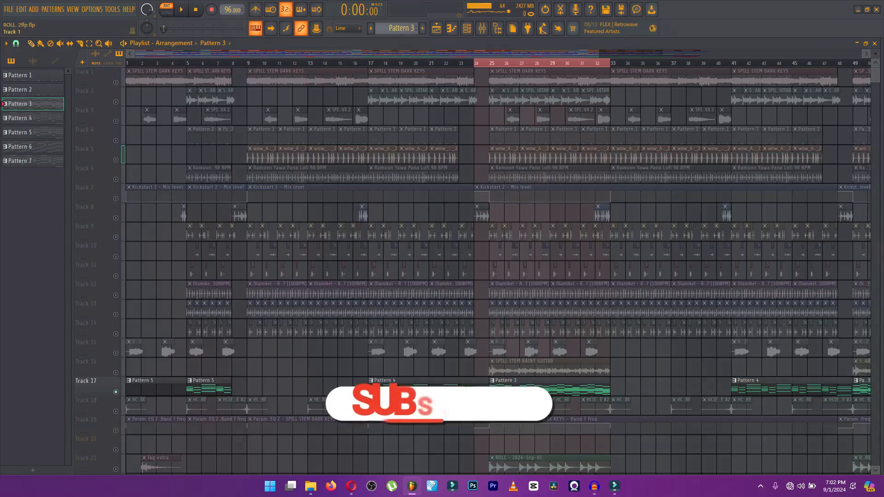